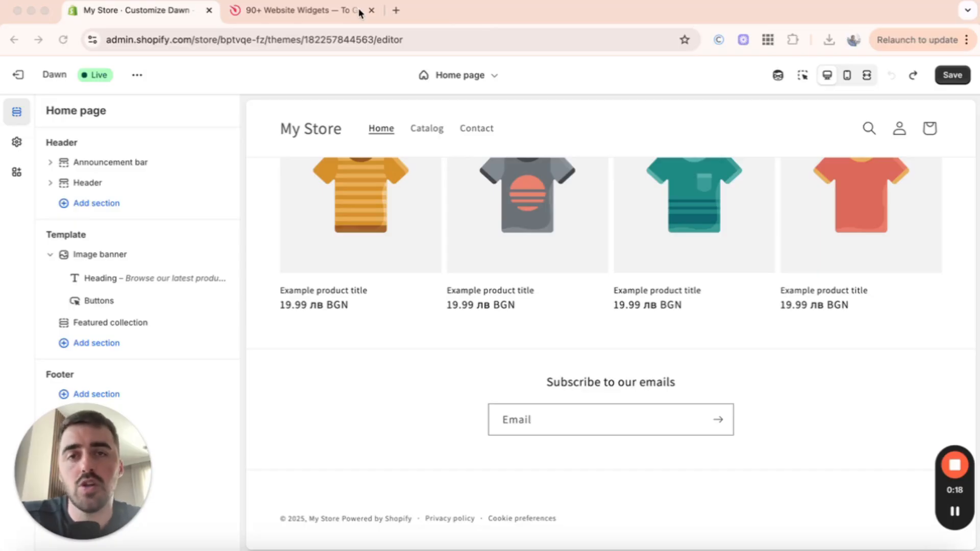
# Step: Switch to the Elfsight tab and open the All-in-One Reviews widget page from the widgets list
pyautogui.click(324, 11)
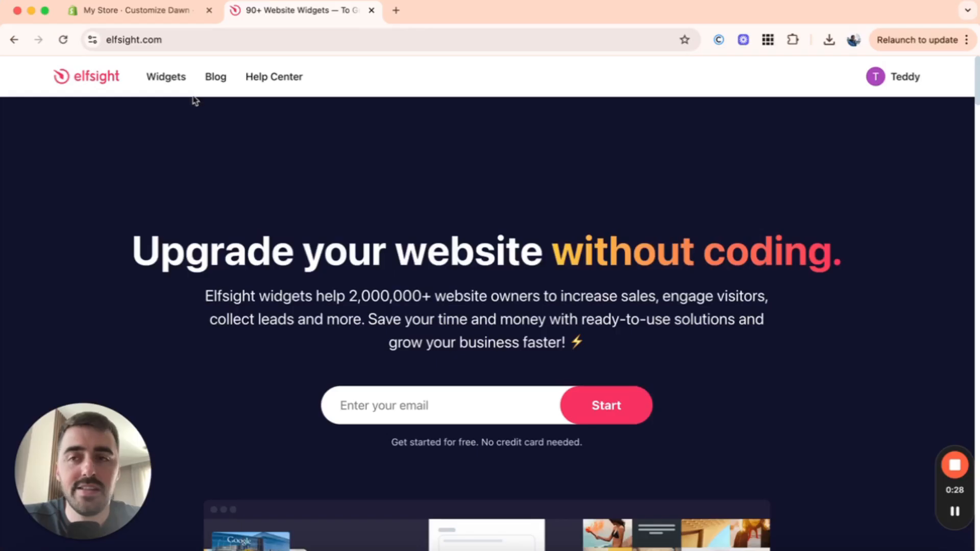
pyautogui.moveTo(176, 89)
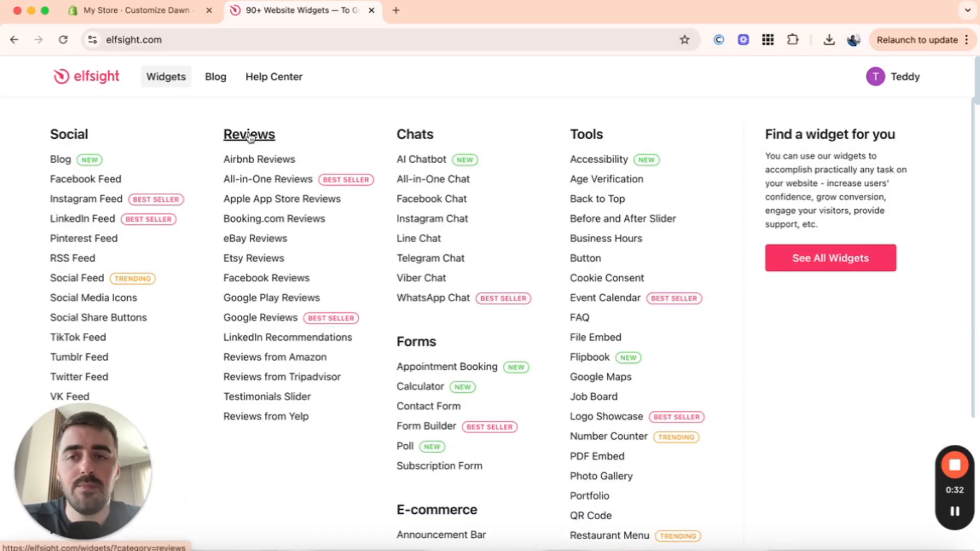
pyautogui.click(279, 184)
pyautogui.scroll(-5, 279, 184)
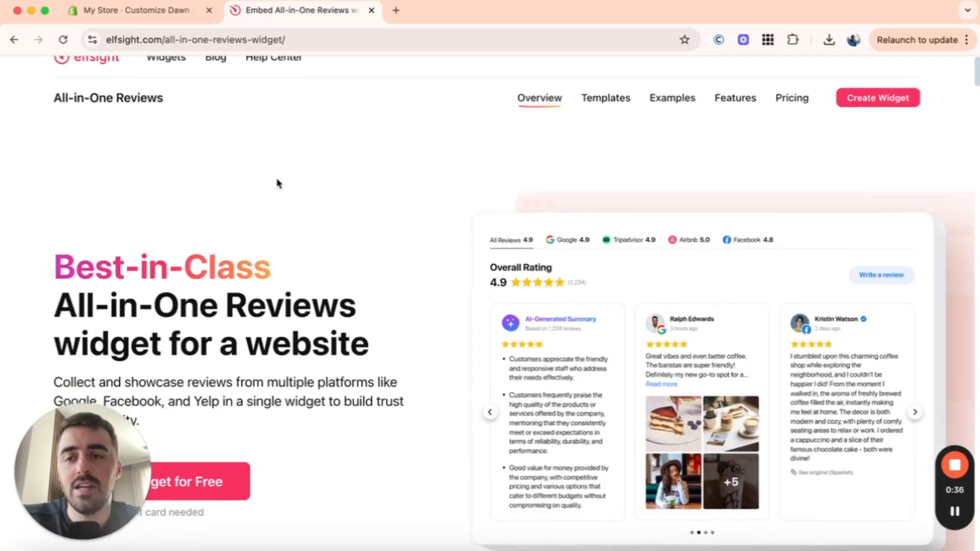
# Step: Start creating a free All-in-One Reviews widget
pyautogui.scroll(-2, 279, 184)
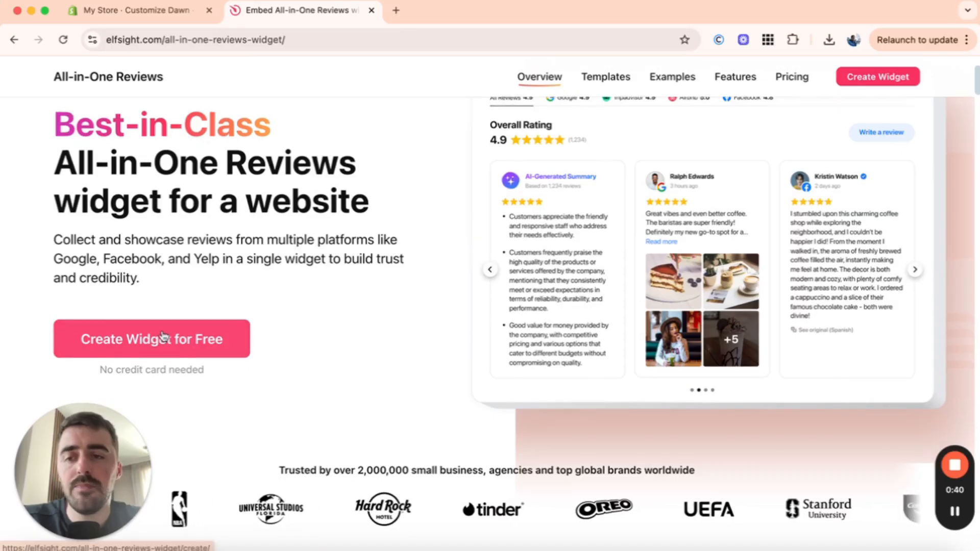
pyautogui.click(189, 329)
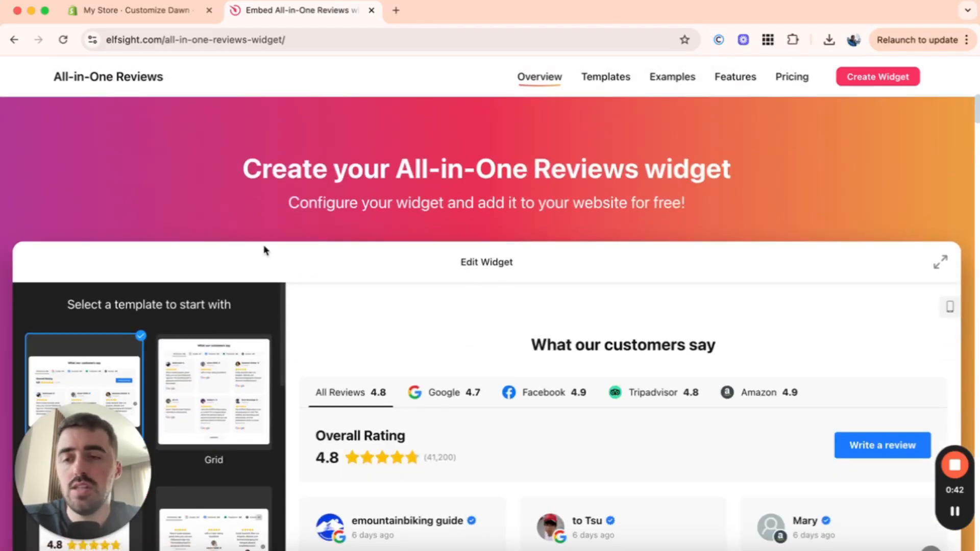
pyautogui.scroll(-3, 266, 250)
pyautogui.scroll(-1, 265, 250)
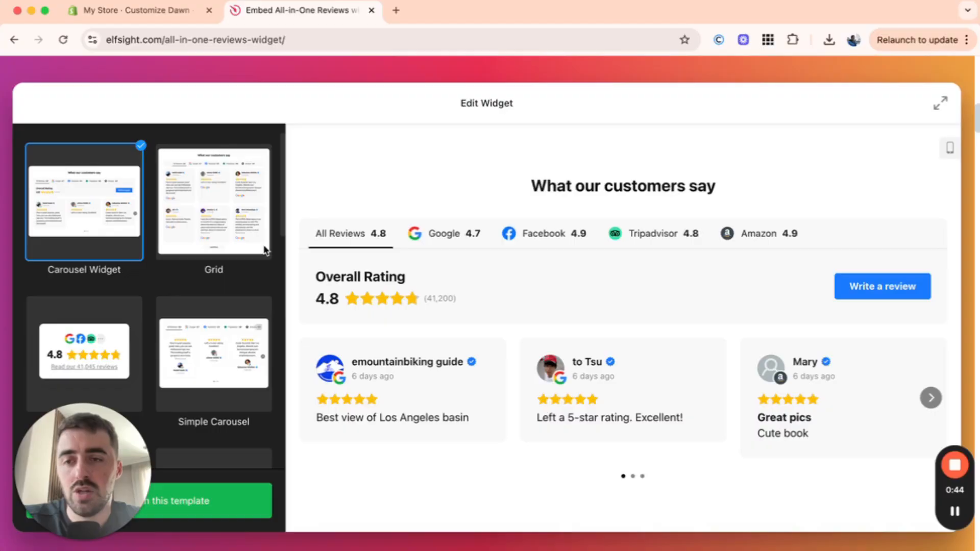
# Step: Preview several widget templates, including Grid, Reviews Carousel, Floating Badge and Dark Carousel
pyautogui.click(205, 234)
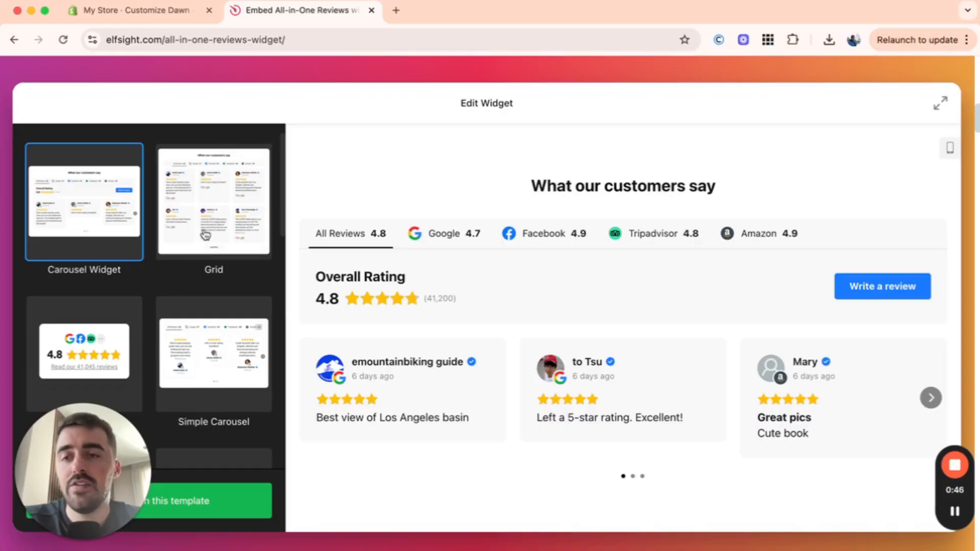
pyautogui.click(201, 348)
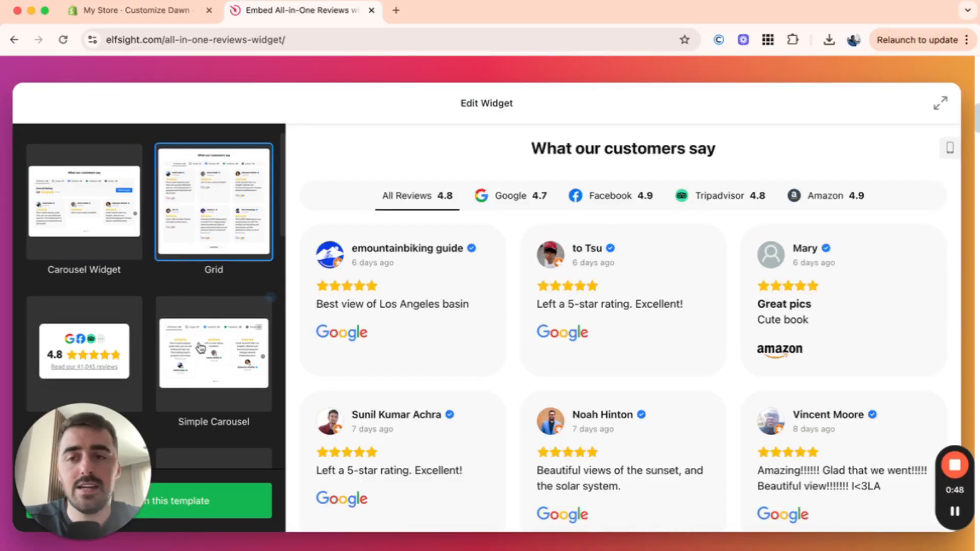
pyautogui.scroll(-1, 201, 348)
pyautogui.scroll(-5, 201, 348)
pyautogui.click(202, 343)
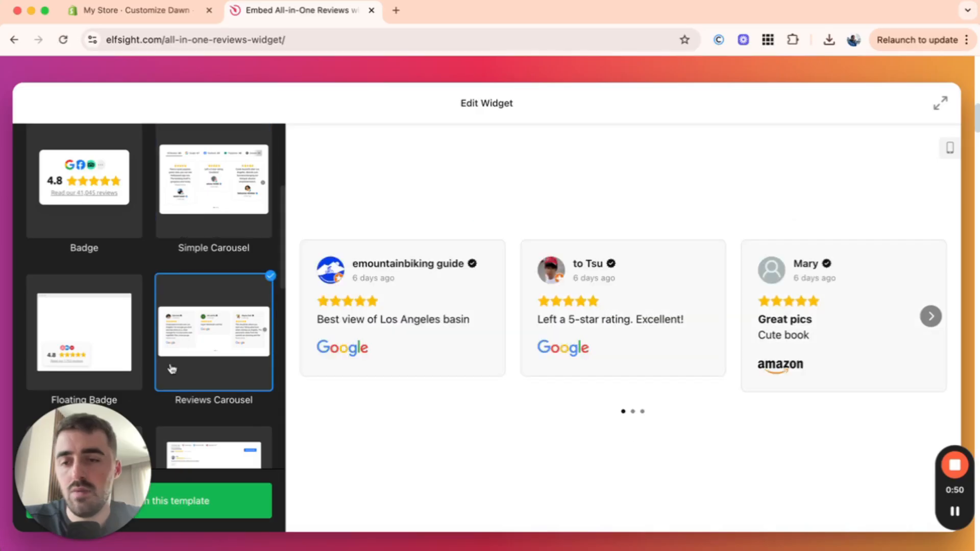
pyautogui.click(113, 325)
pyautogui.scroll(-3, 112, 327)
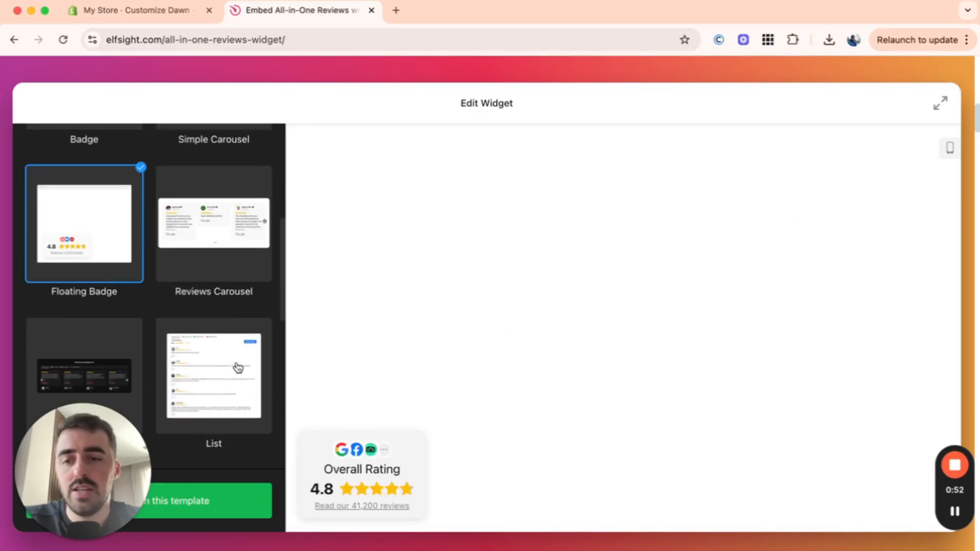
pyautogui.click(236, 367)
pyautogui.scroll(-1, 237, 368)
pyautogui.click(108, 334)
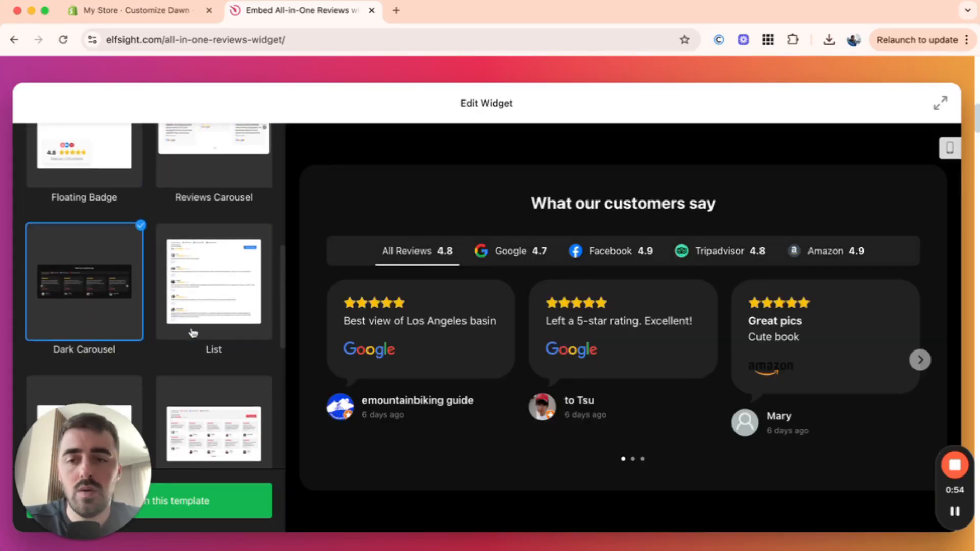
pyautogui.scroll(-1, 193, 333)
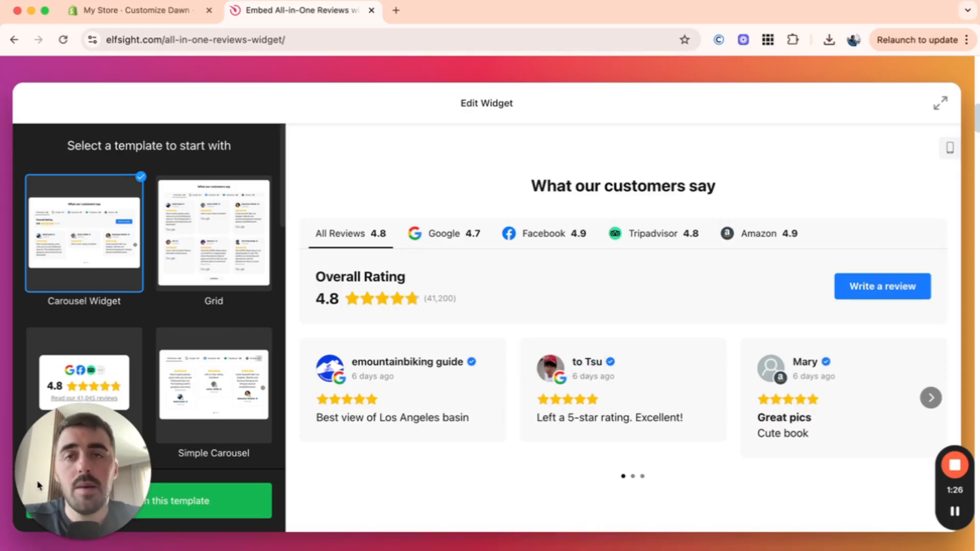
# Step: Continue with the Carousel Widget template and add a Custom review source
pyautogui.moveTo(104, 481); pyautogui.dragTo(390, 477)
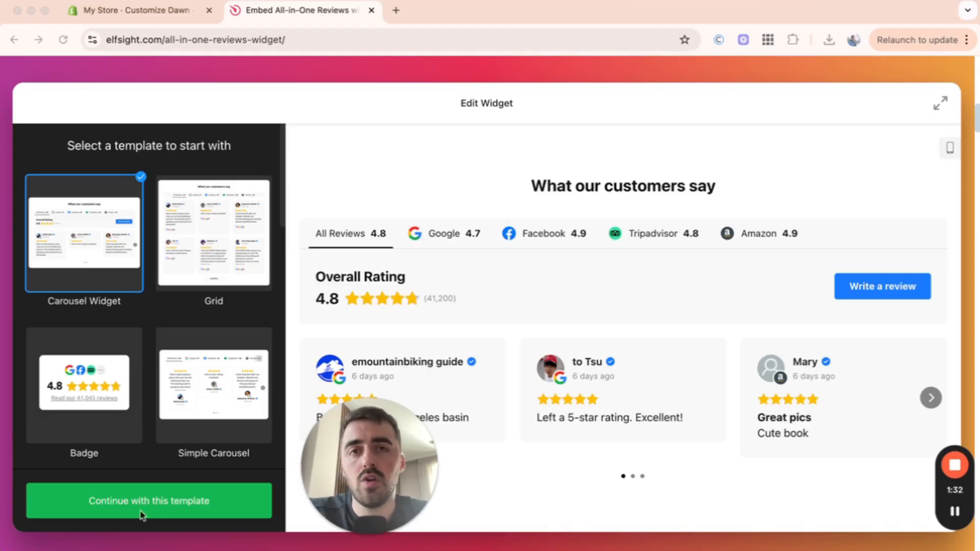
pyautogui.click(164, 503)
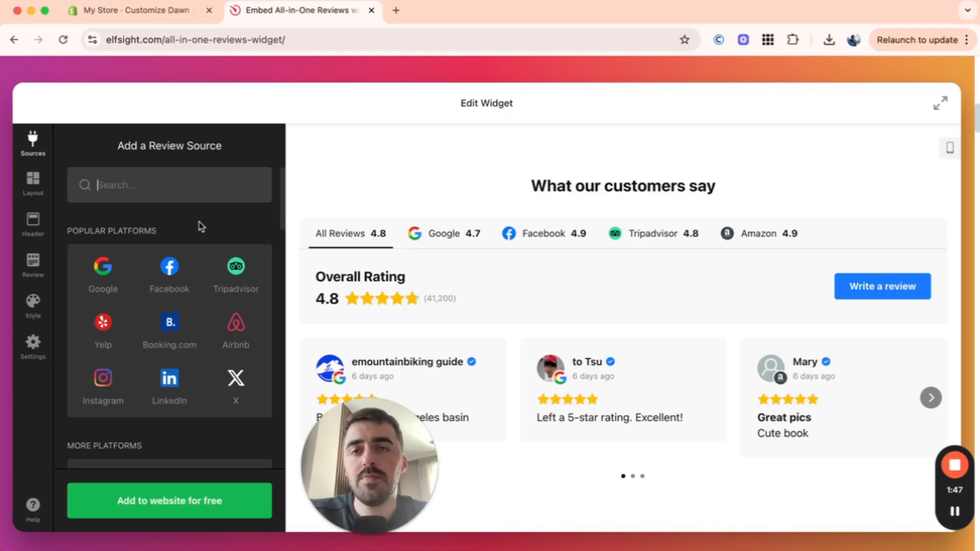
pyautogui.scroll(-5, 199, 224)
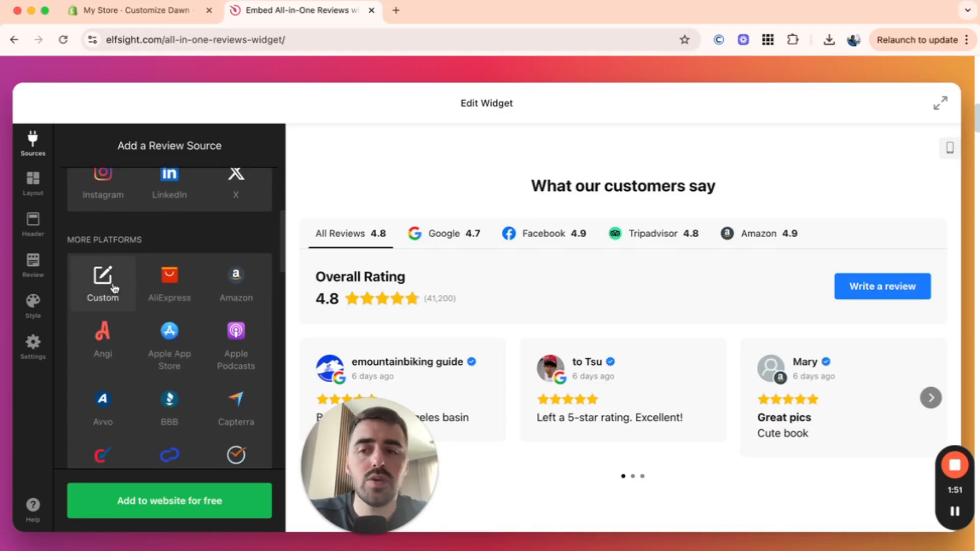
pyautogui.click(95, 267)
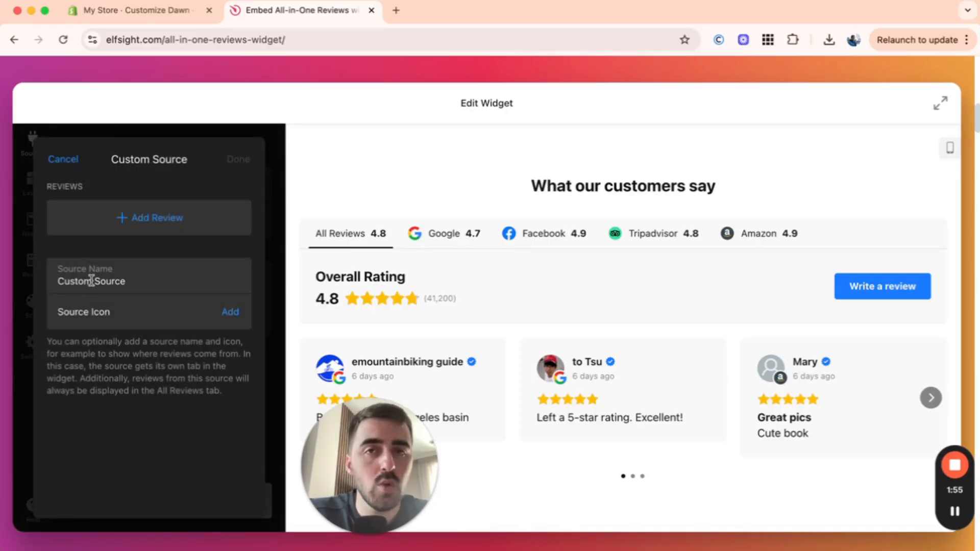
# Step: Name the custom source Loox and upload a file as its source icon
pyautogui.tripleClick(91, 281)
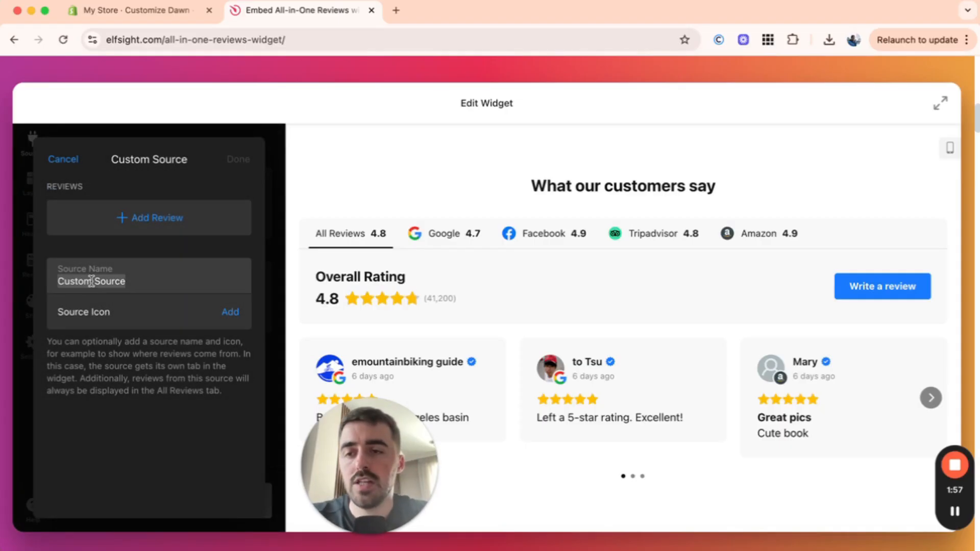
pyautogui.write('Loc')
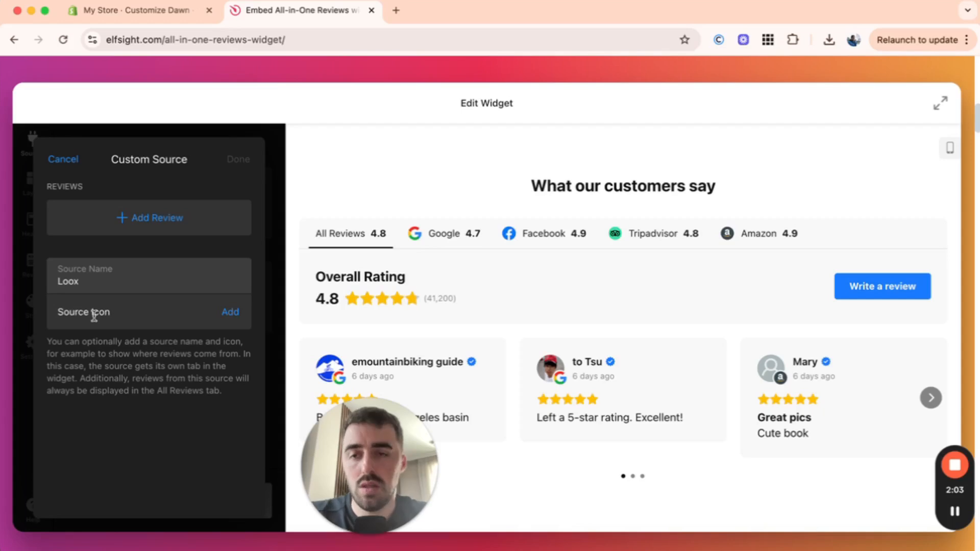
pyautogui.click(233, 317)
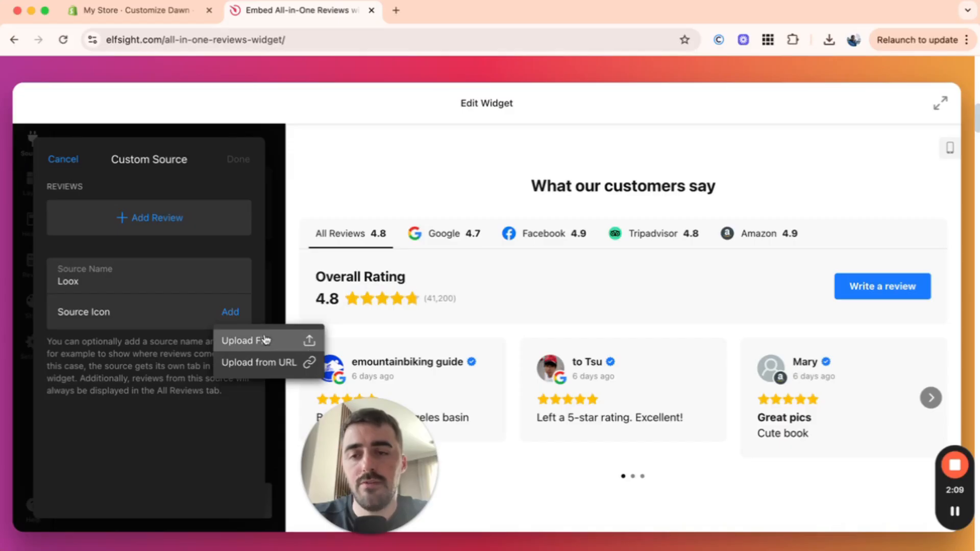
pyautogui.click(264, 340)
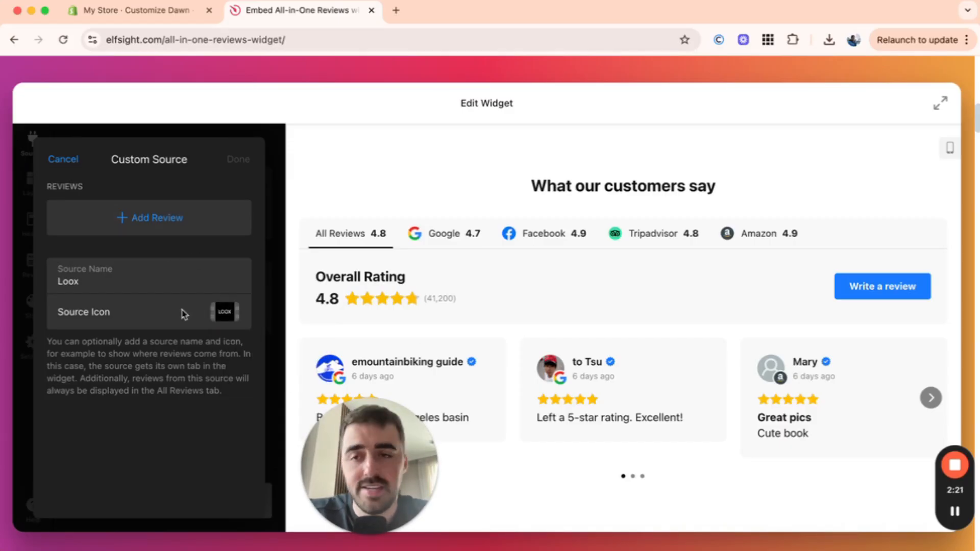
# Step: Add a review to the source and paste in the review text "Great device. It was a game changer for my work..."
pyautogui.click(127, 221)
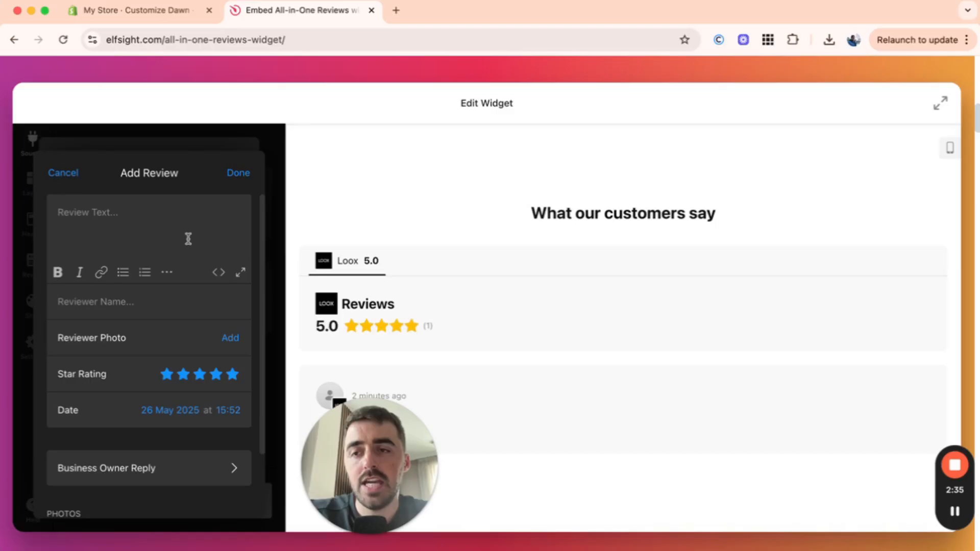
pyautogui.scroll(-3, 457, 247)
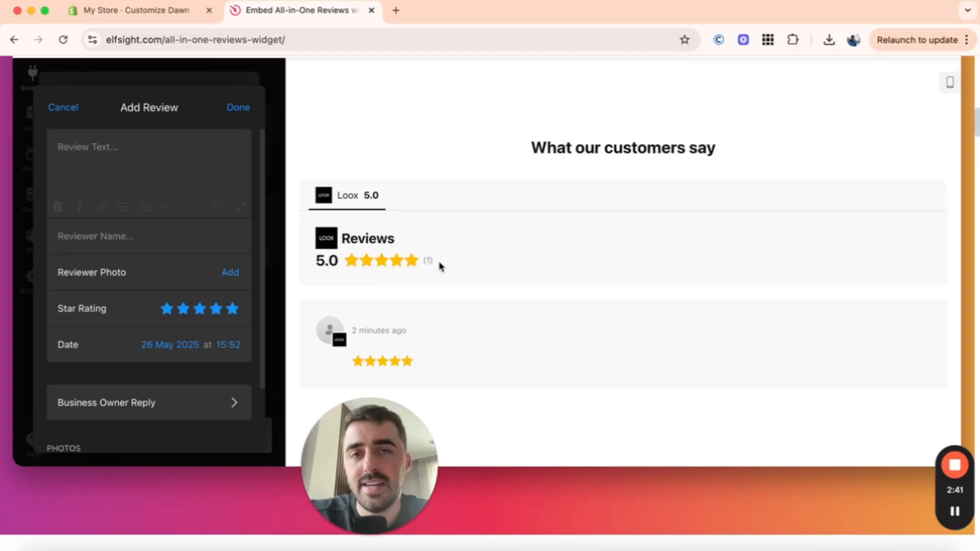
pyautogui.scroll(1, 440, 266)
pyautogui.scroll(1, 440, 266)
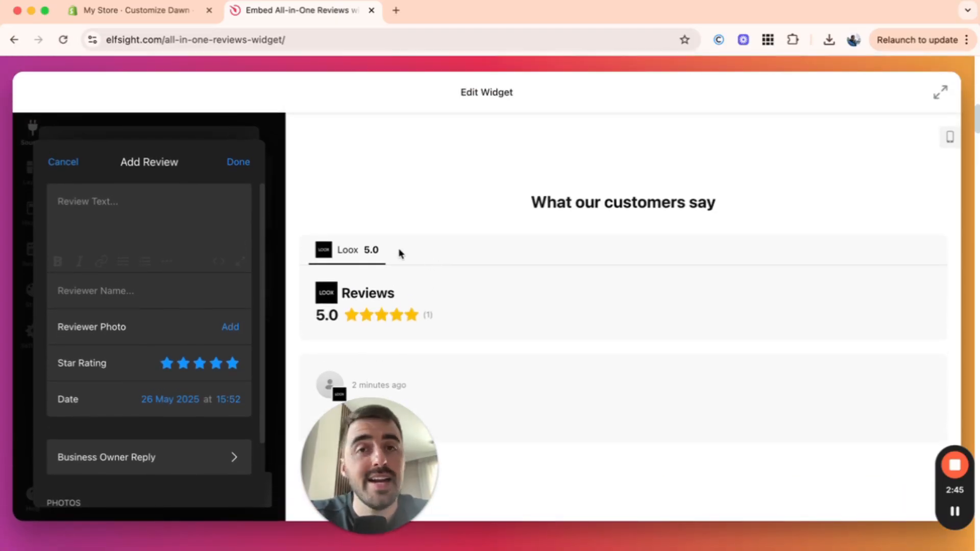
pyautogui.scroll(-1, 398, 255)
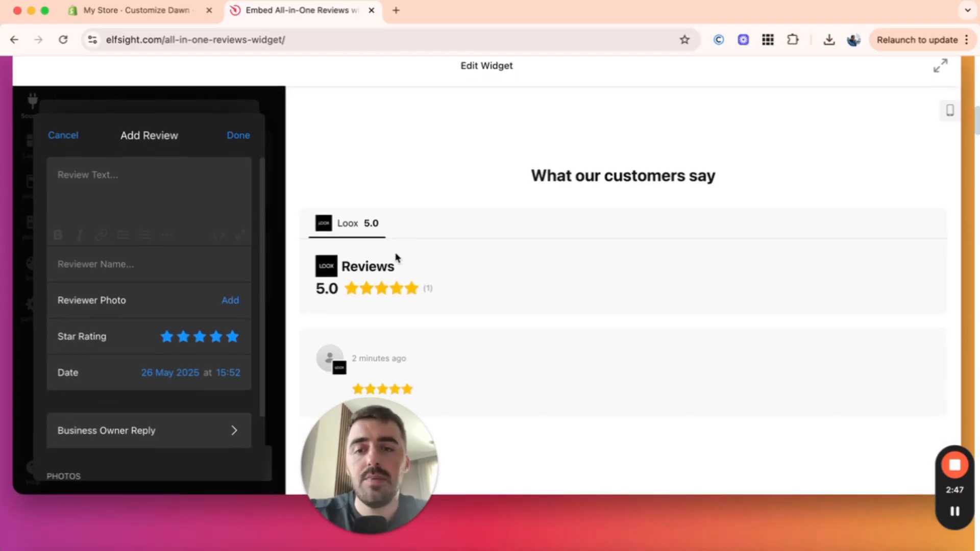
pyautogui.click(190, 213)
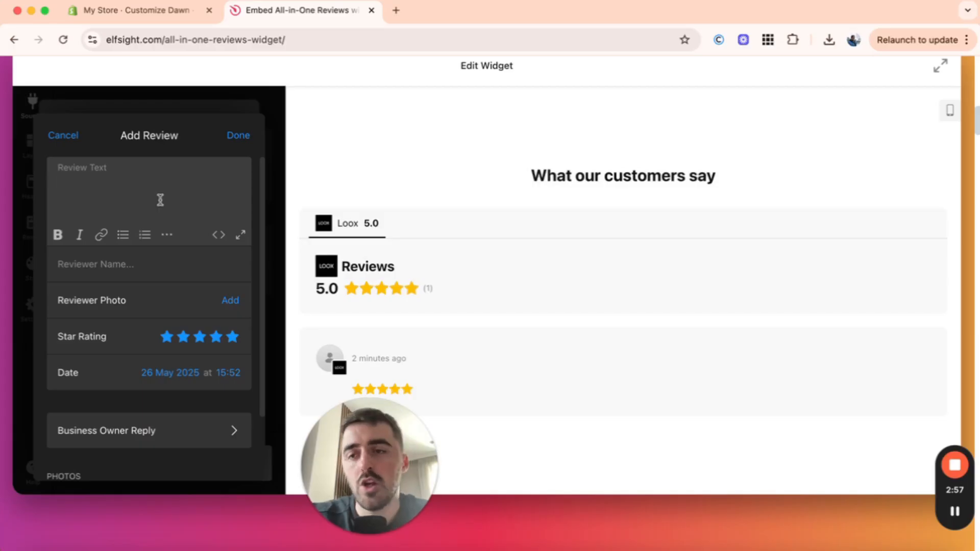
pyautogui.write('Great device. It was a game changer for my work. I look forward to using it for years to come! Thanks again.')
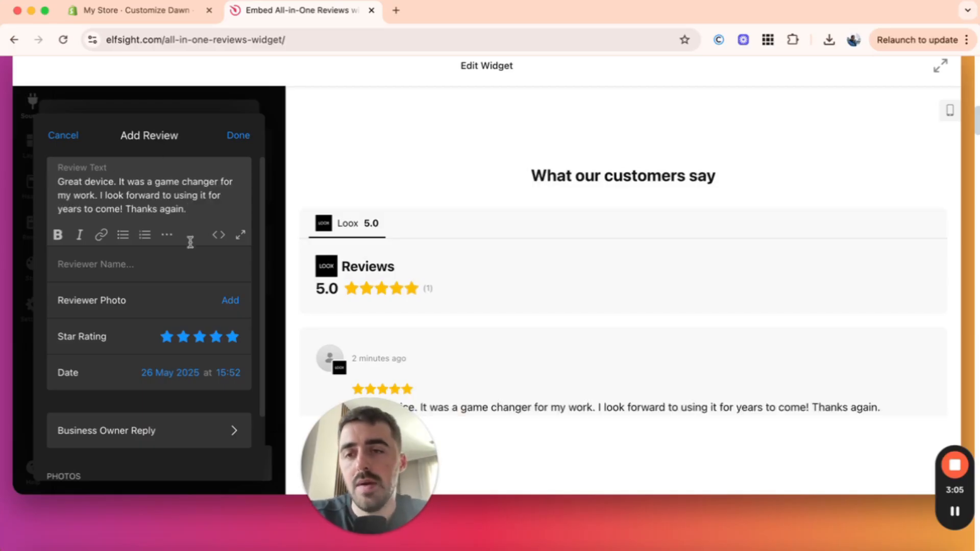
# Step: Enter the reviewer's full name for the review
pyautogui.click(127, 259)
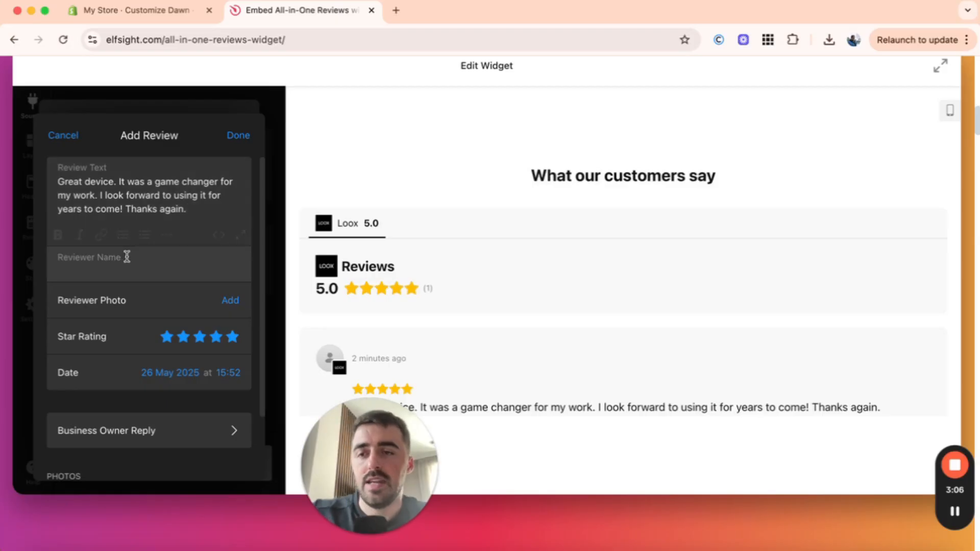
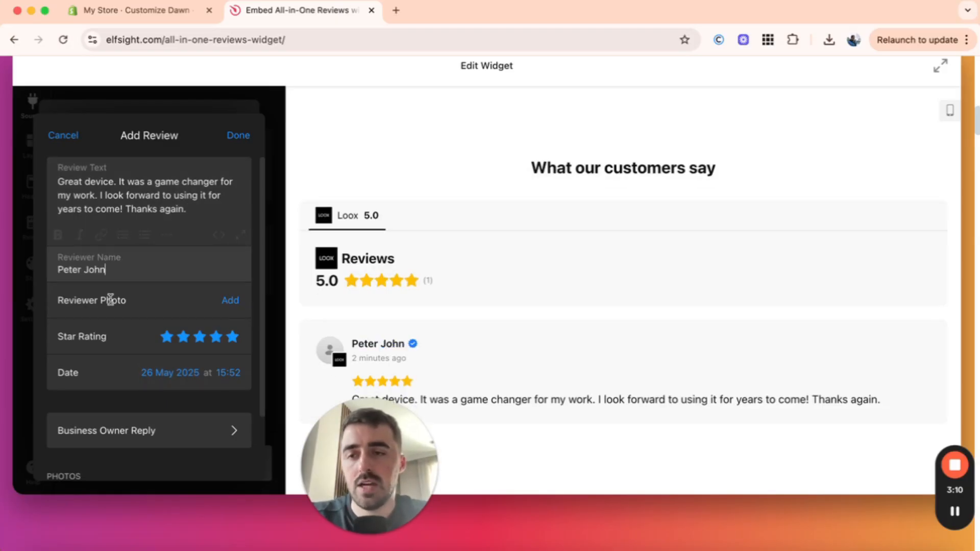
pyautogui.scroll(-1, 105, 306)
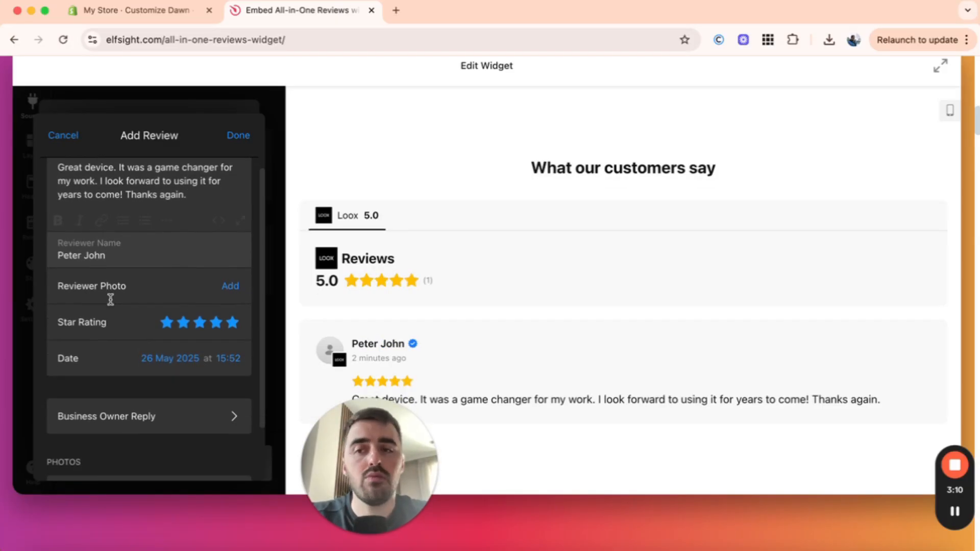
pyautogui.scroll(-1, 351, 341)
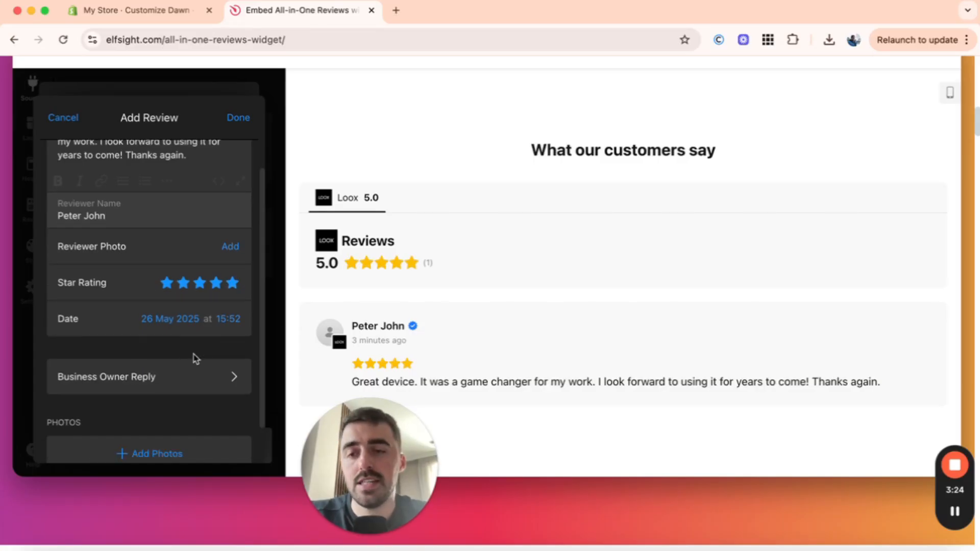
pyautogui.scroll(-1, 195, 358)
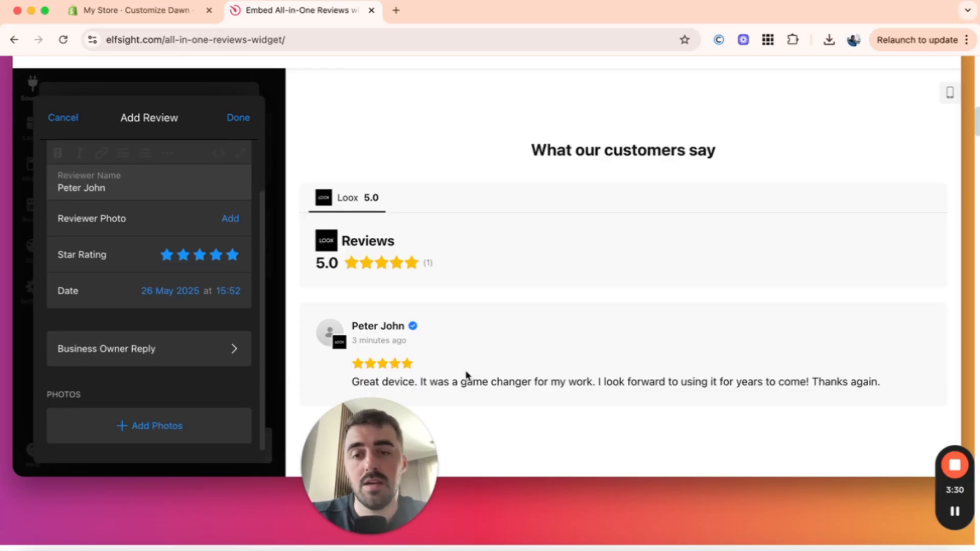
pyautogui.scroll(-1, 448, 331)
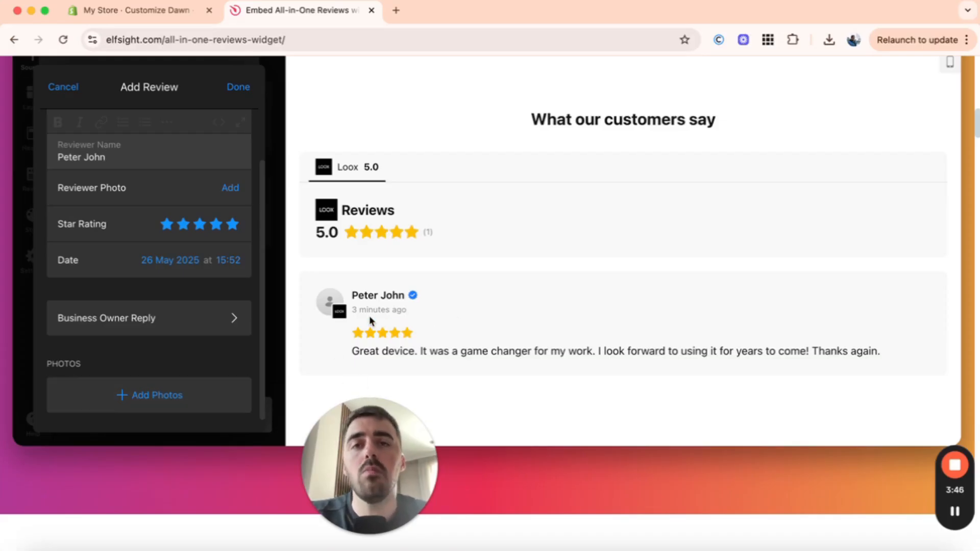
# Step: Save the review and duplicate it within the Loox custom source
pyautogui.scroll(2, 199, 182)
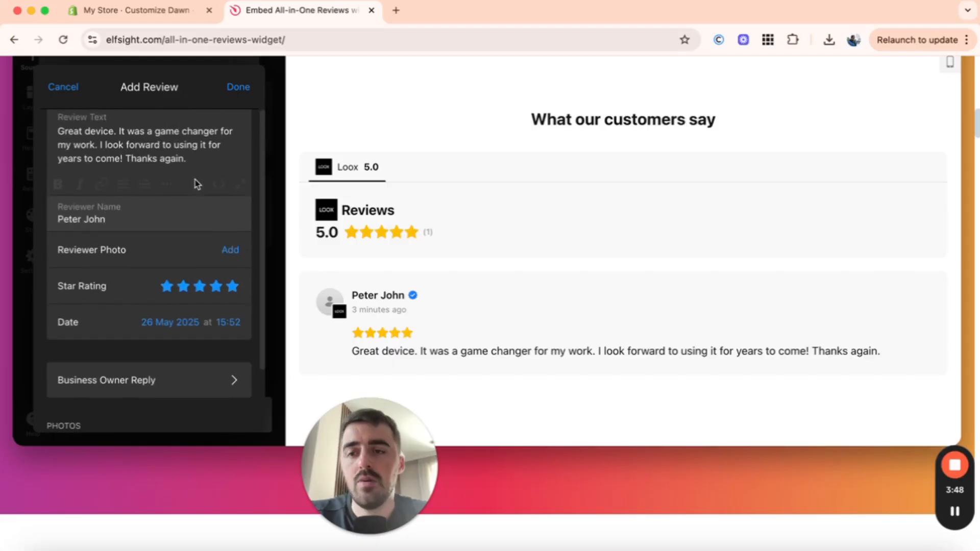
pyautogui.click(248, 91)
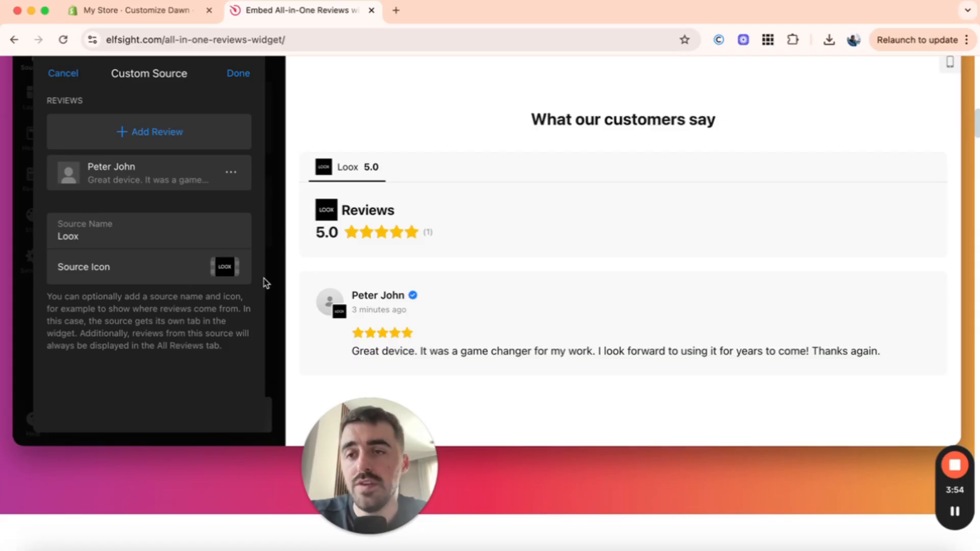
pyautogui.click(231, 172)
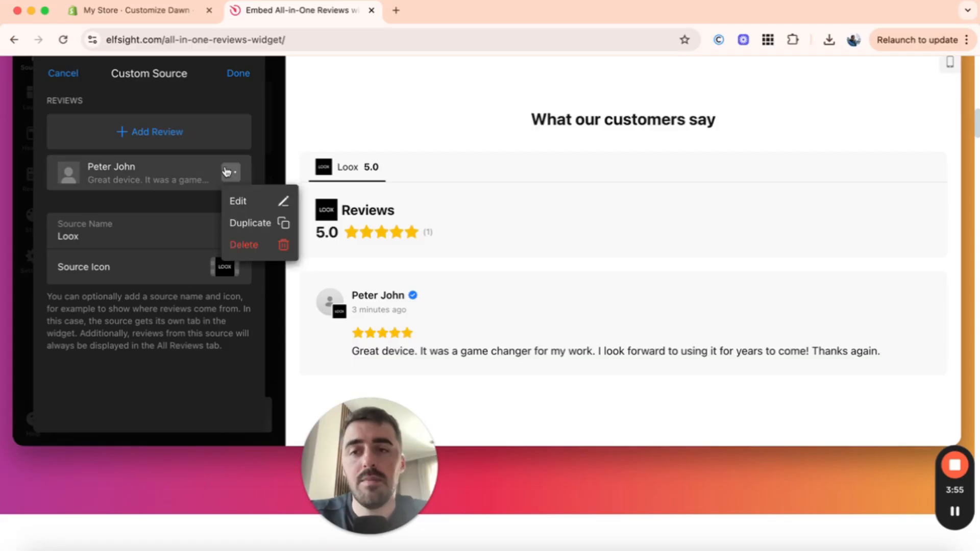
pyautogui.click(250, 221)
pyautogui.scroll(2, 217, 153)
pyautogui.scroll(1, 217, 151)
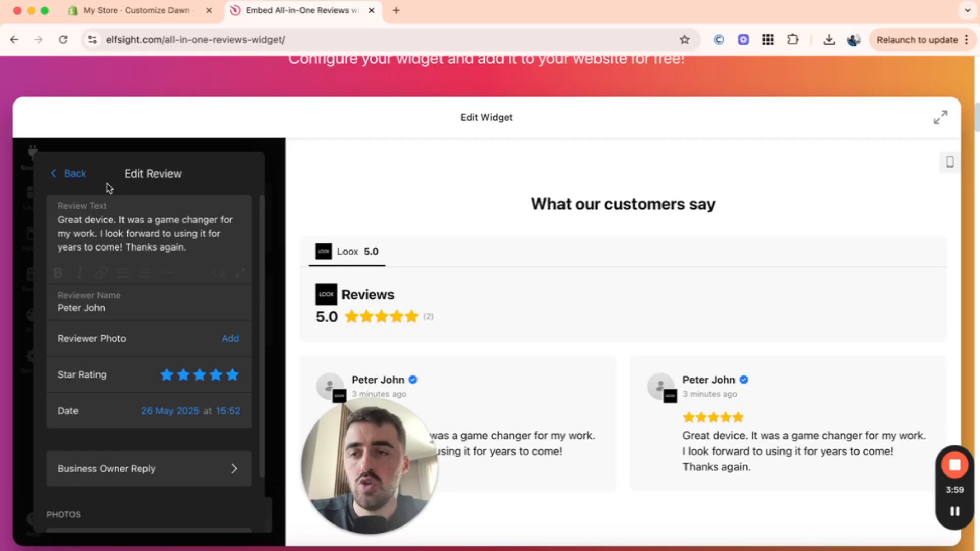
pyautogui.click(75, 173)
# Step: Duplicate the review a second time and finish editing the Loox custom source
pyautogui.click(231, 272)
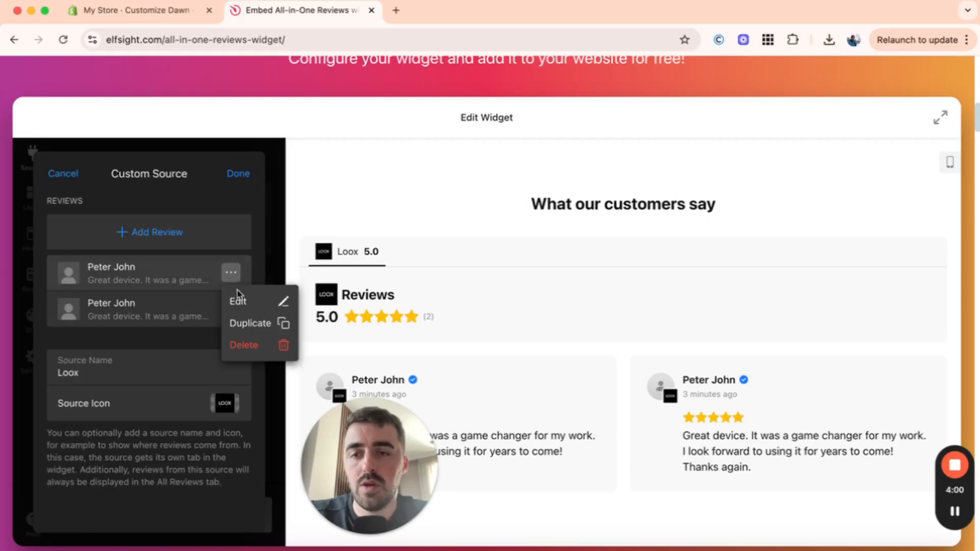
pyautogui.click(246, 323)
pyautogui.scroll(-3, 477, 337)
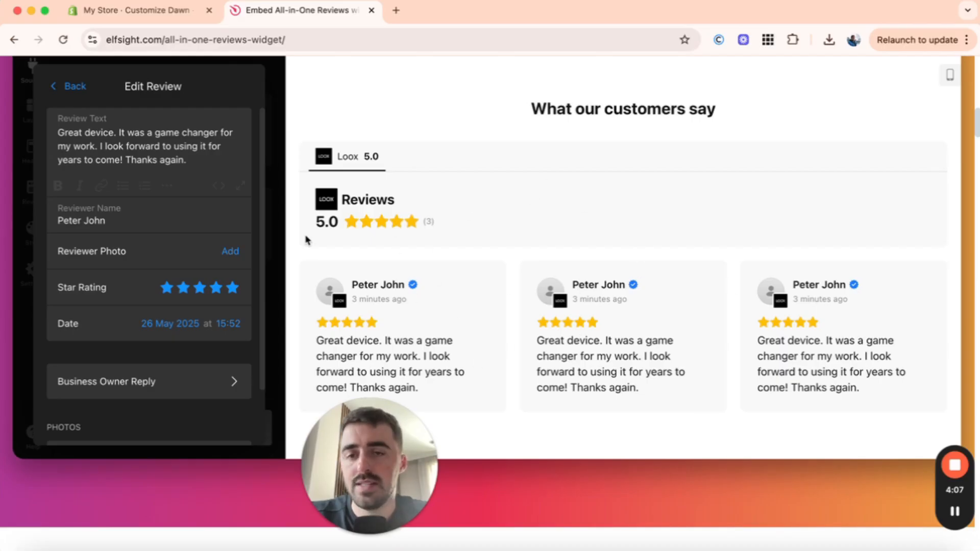
pyautogui.scroll(1, 306, 240)
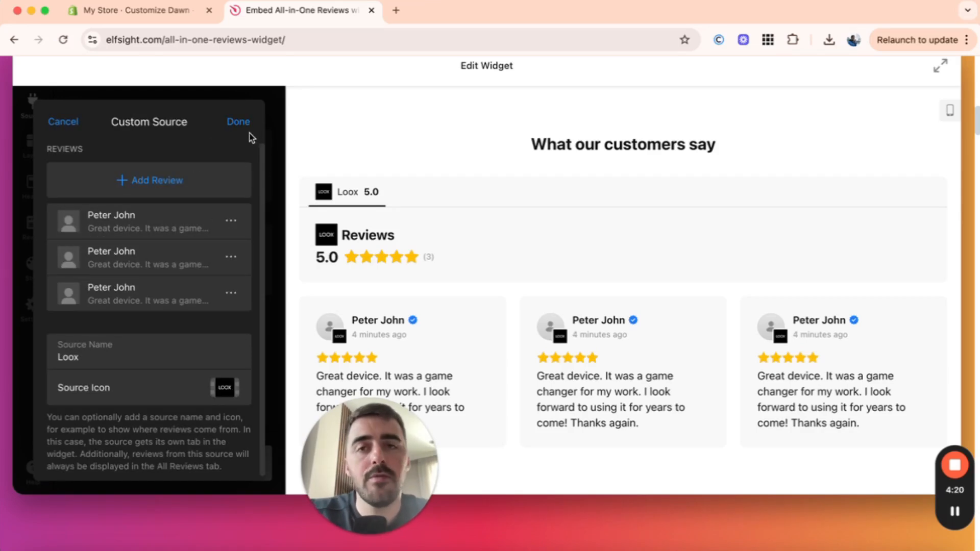
pyautogui.click(237, 121)
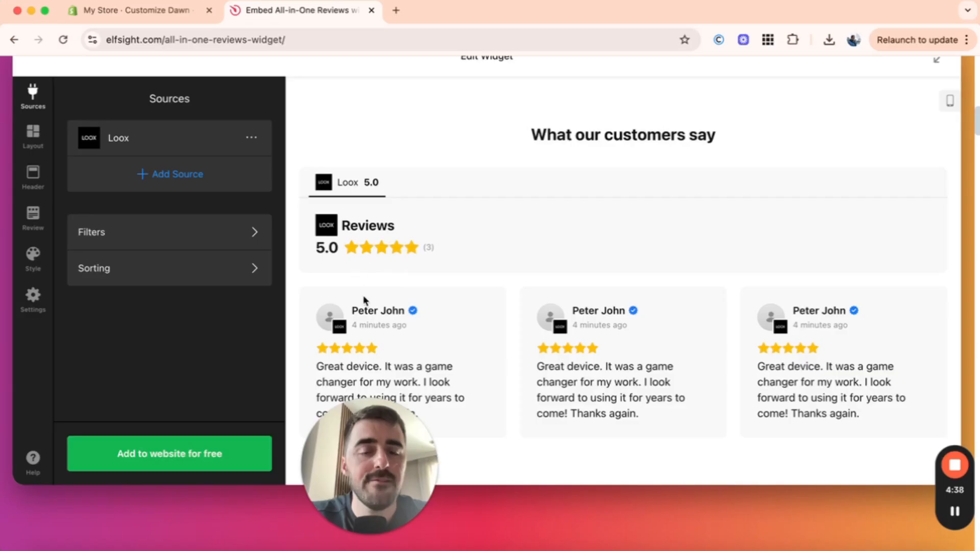
# Step: Browse the Layout, Header, Review and Settings panels of the widget editor
pyautogui.click(34, 140)
pyautogui.click(33, 177)
pyautogui.click(33, 218)
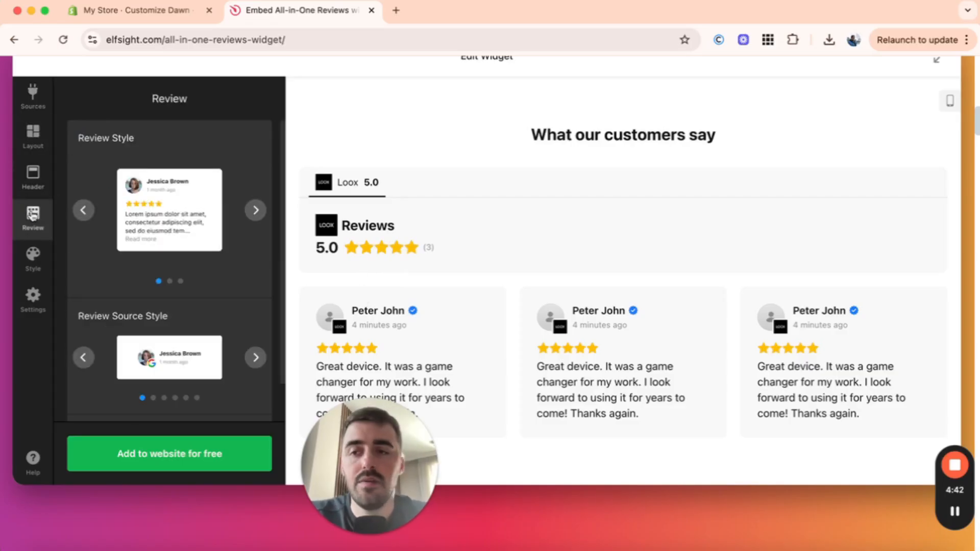
pyautogui.click(35, 260)
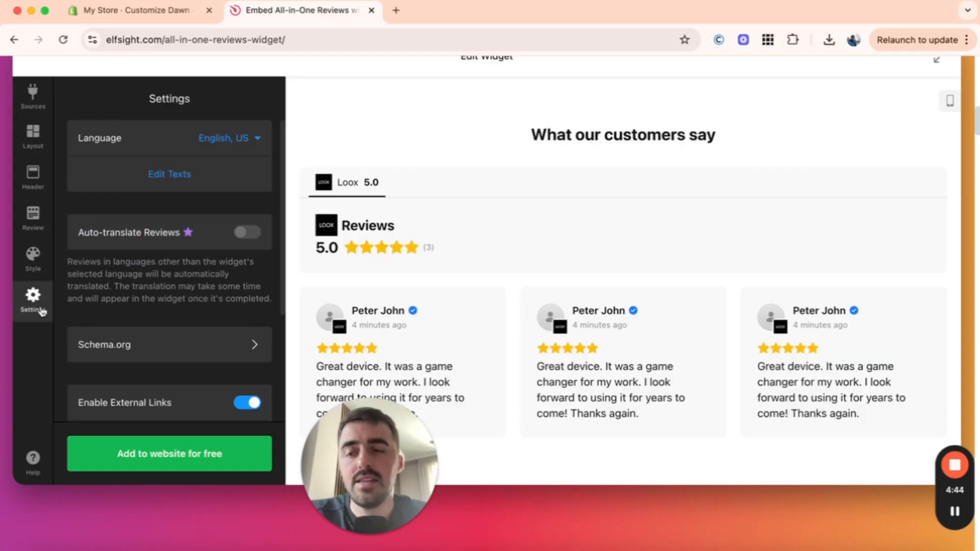
pyautogui.scroll(-5, 131, 280)
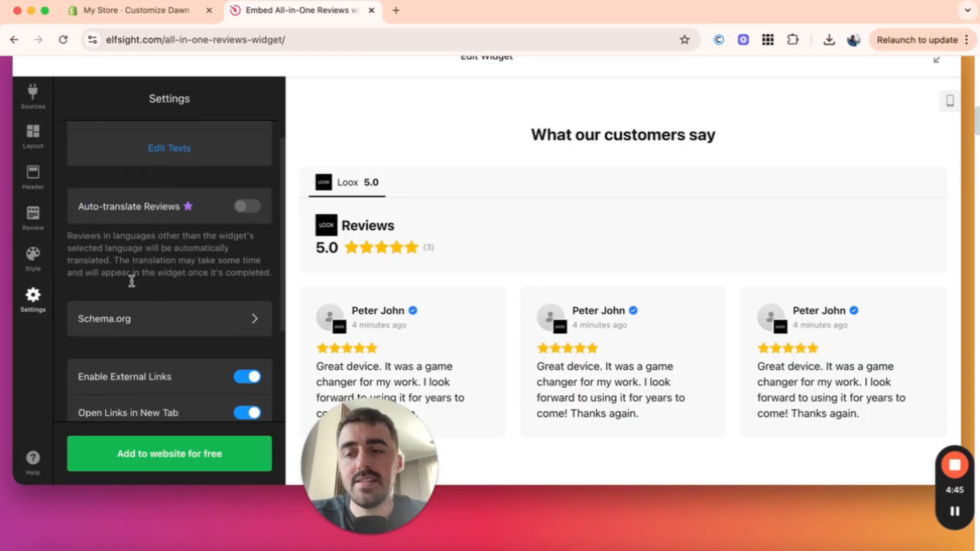
pyautogui.click(32, 257)
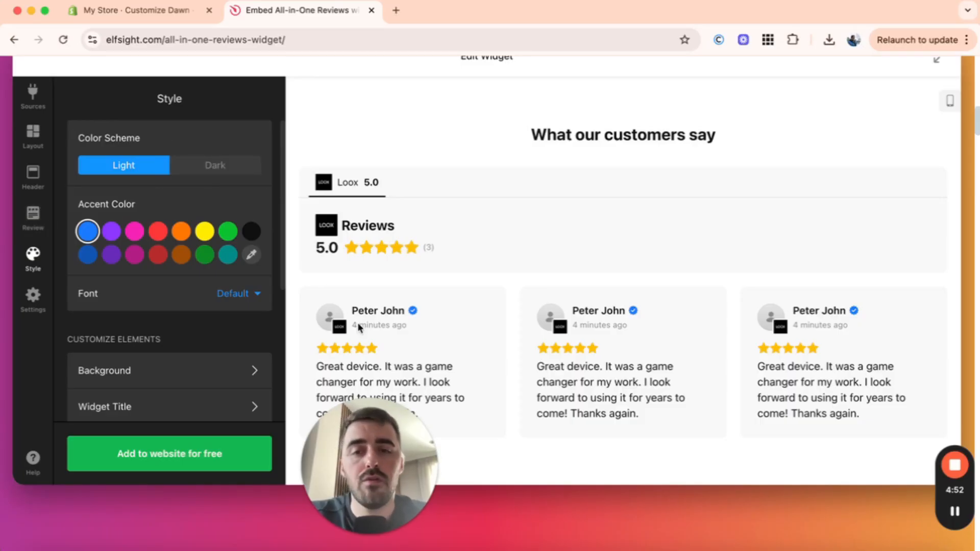
# Step: Try the Dark color scheme, keep Light, and set the widget's accent color to black
pyautogui.click(215, 168)
pyautogui.click(144, 168)
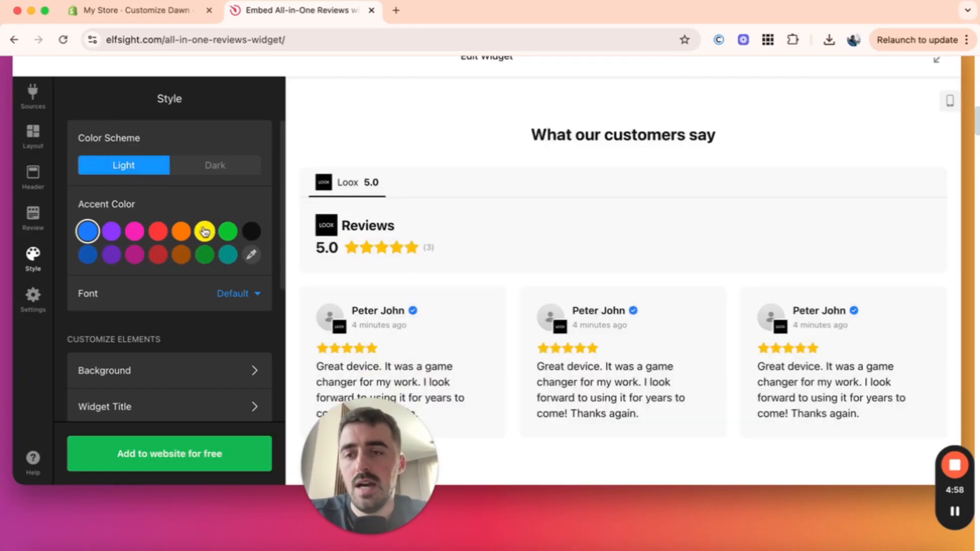
pyautogui.moveTo(411, 315)
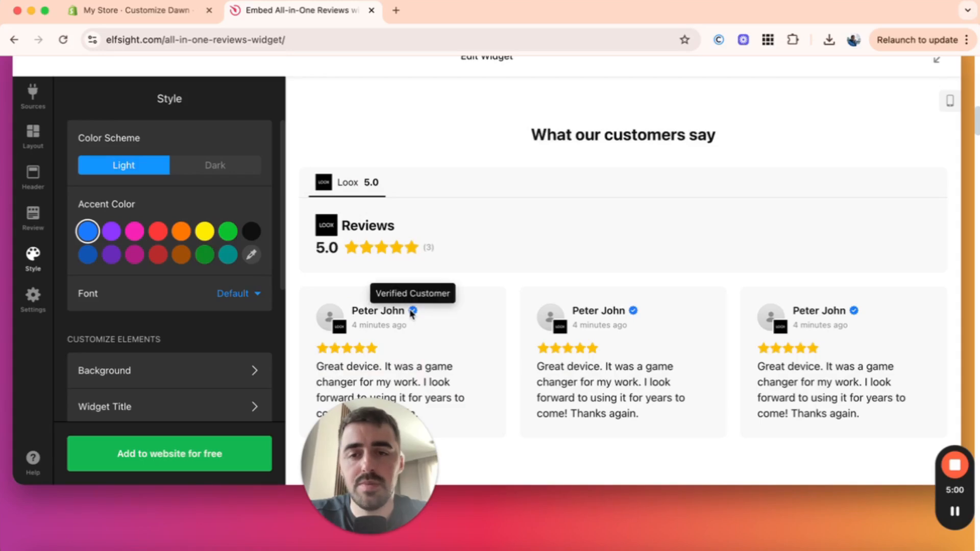
pyautogui.click(250, 233)
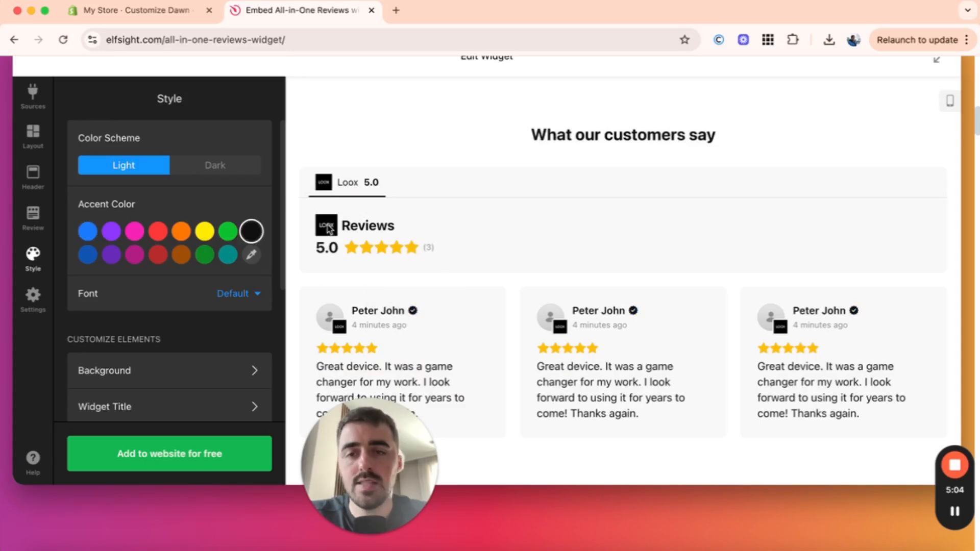
# Step: Open the Widget Title style options and try left alignment before restoring center alignment
pyautogui.scroll(-3, 208, 326)
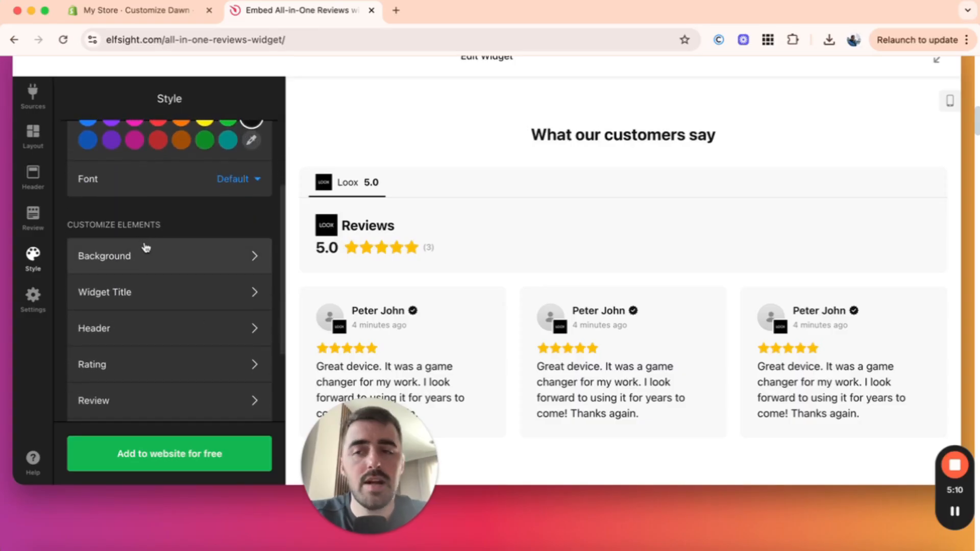
pyautogui.scroll(-2, 144, 253)
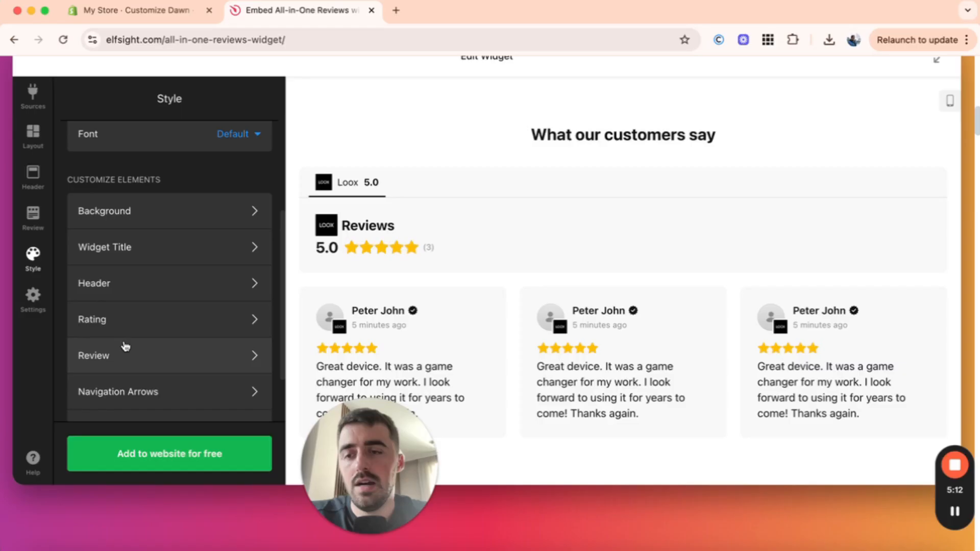
pyautogui.click(143, 258)
pyautogui.scroll(2, 145, 252)
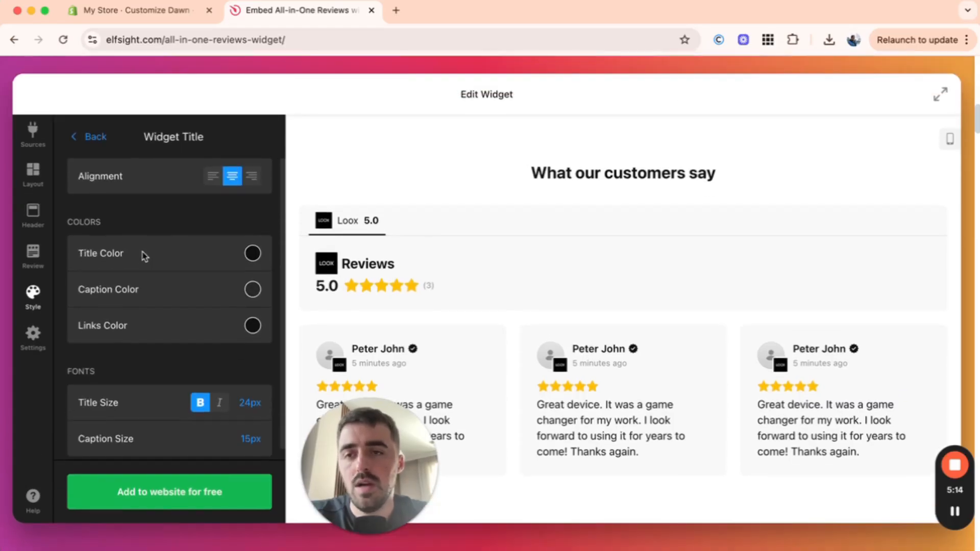
pyautogui.click(213, 176)
pyautogui.click(232, 176)
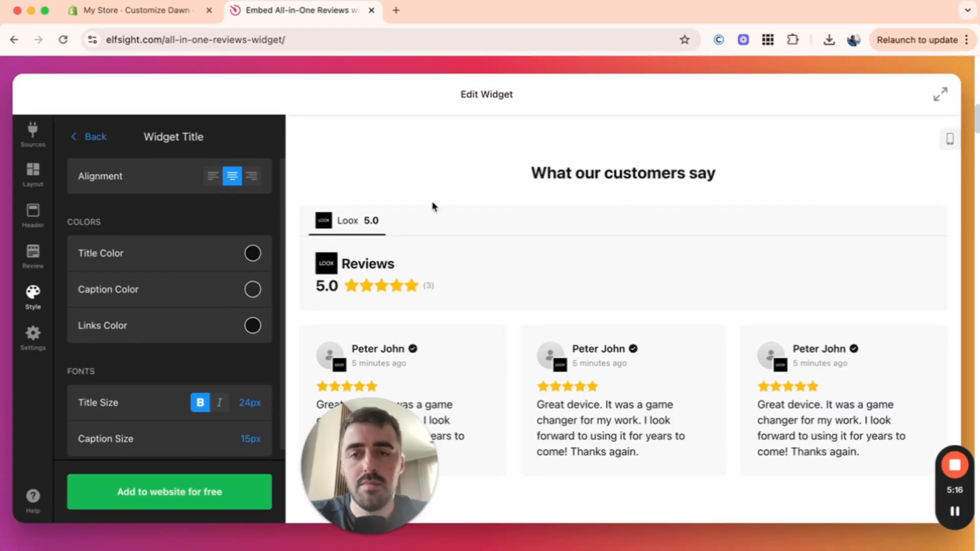
pyautogui.scroll(-1, 236, 255)
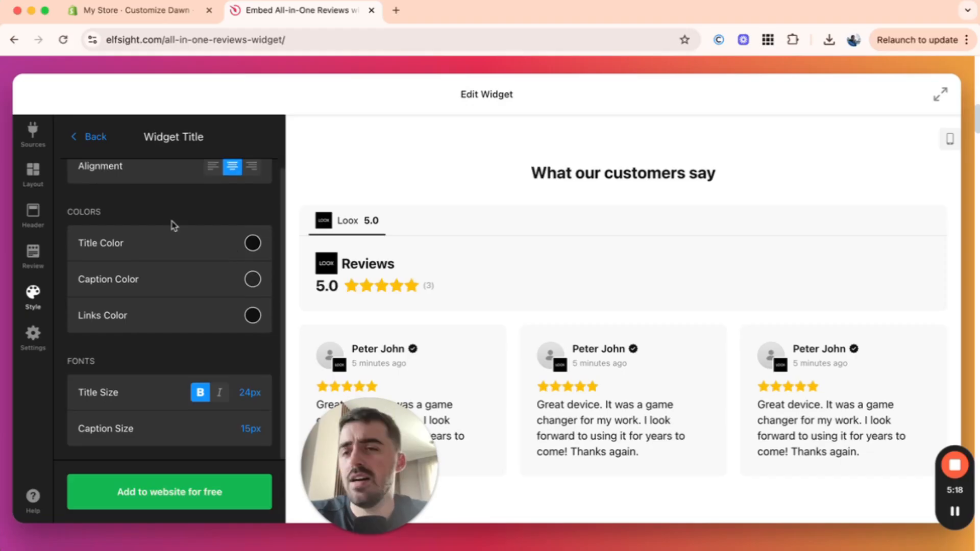
pyautogui.click(99, 140)
# Step: Examine the Layout and Header panel options, including the widget title settings
pyautogui.click(34, 178)
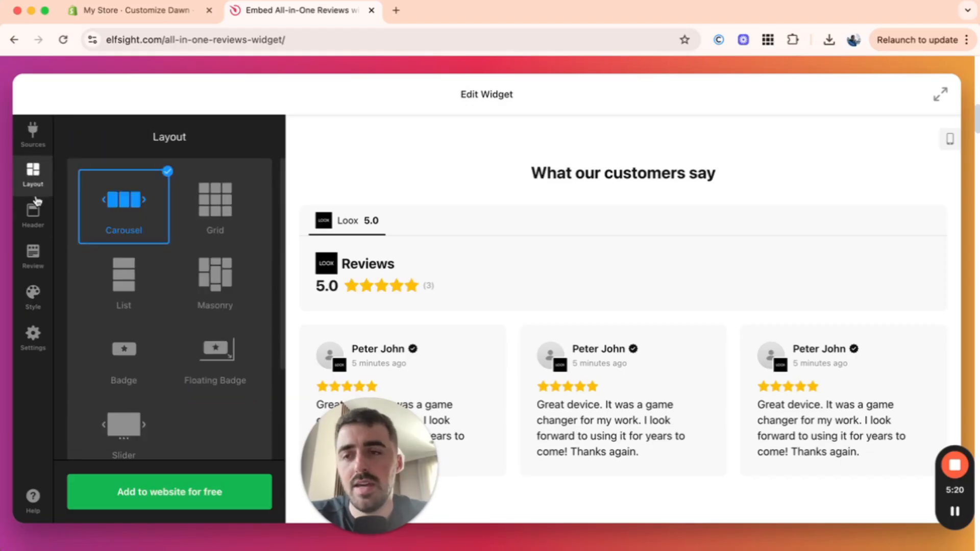
pyautogui.click(33, 214)
pyautogui.scroll(-2, 142, 269)
pyautogui.scroll(-5, 142, 269)
pyautogui.scroll(6, 142, 269)
pyautogui.scroll(-8, 142, 269)
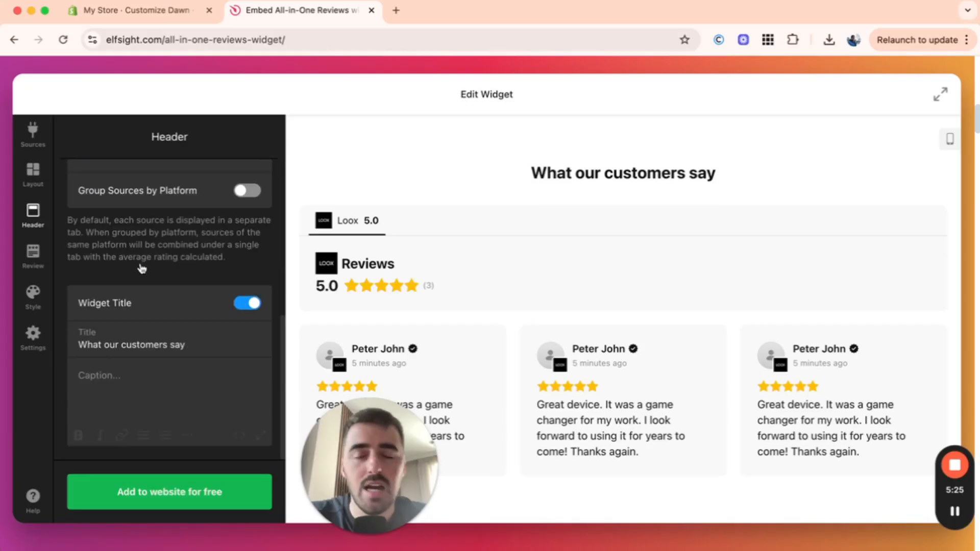
pyautogui.scroll(1, 141, 269)
# Step: Cycle through the Review Style options and return to the first style
pyautogui.click(33, 255)
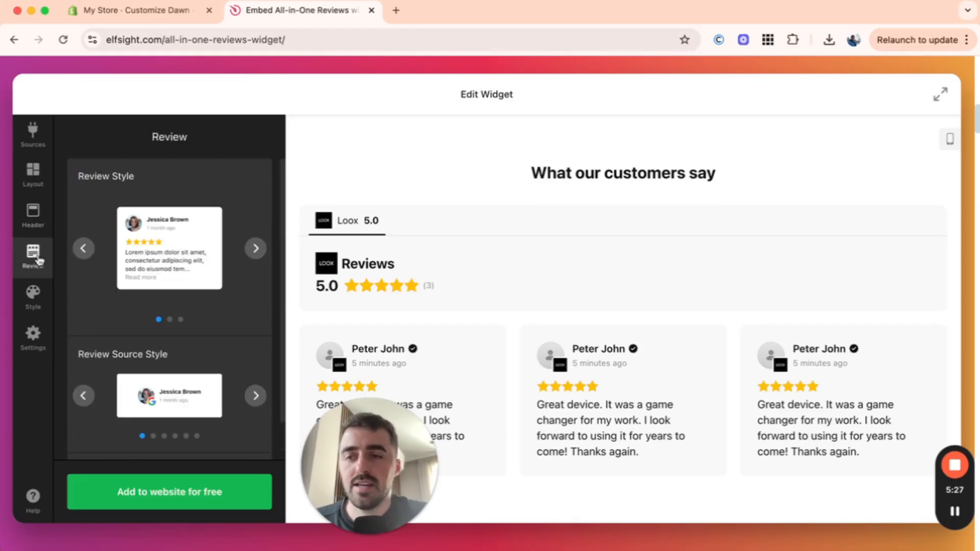
pyautogui.click(256, 248)
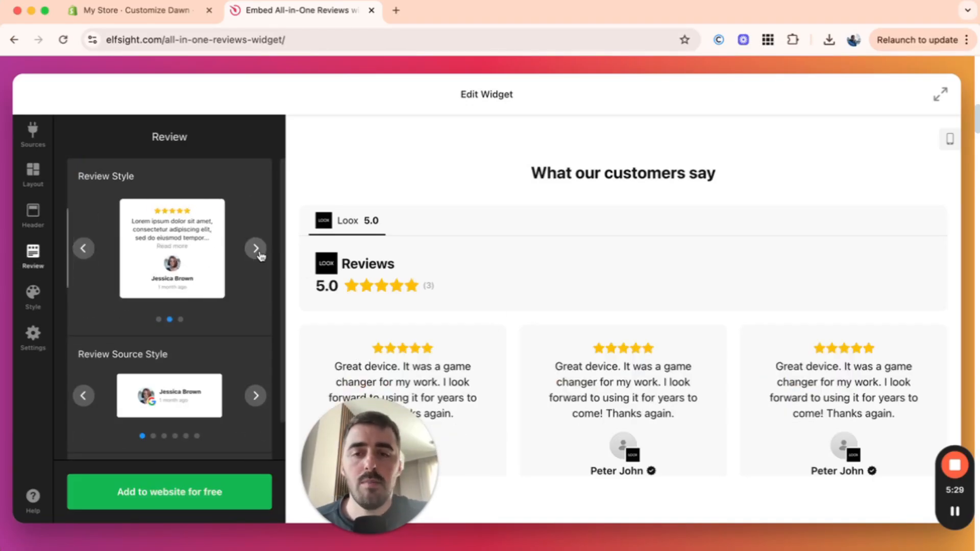
pyautogui.click(256, 247)
pyautogui.click(256, 247)
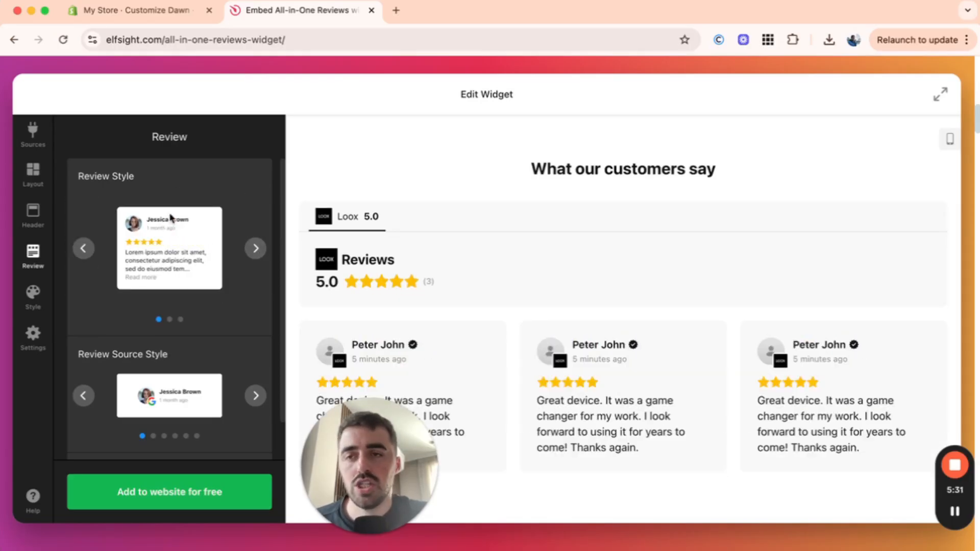
pyautogui.scroll(-3, 357, 212)
pyautogui.scroll(-1, 191, 227)
pyautogui.scroll(1, 191, 228)
pyautogui.scroll(1, 414, 272)
pyautogui.scroll(-1, 415, 272)
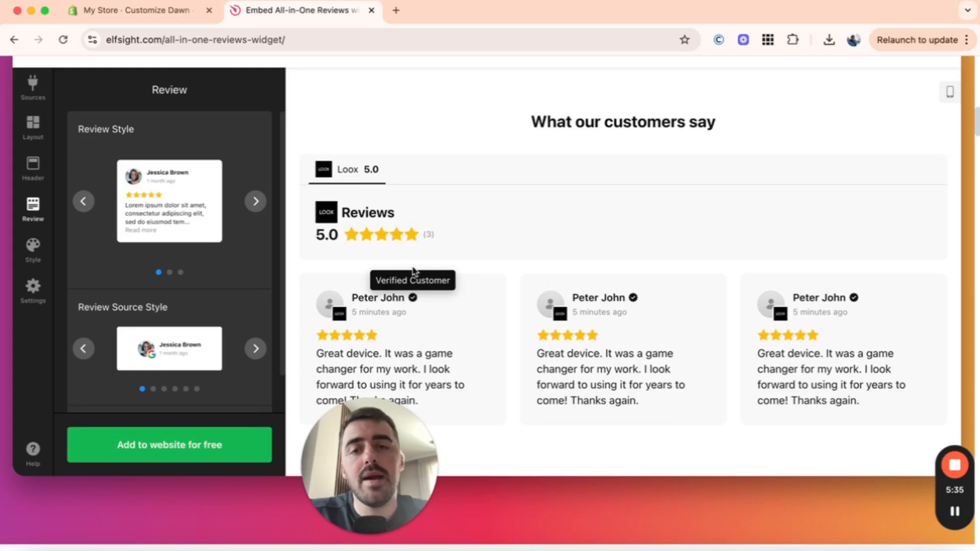
pyautogui.scroll(-1, 484, 198)
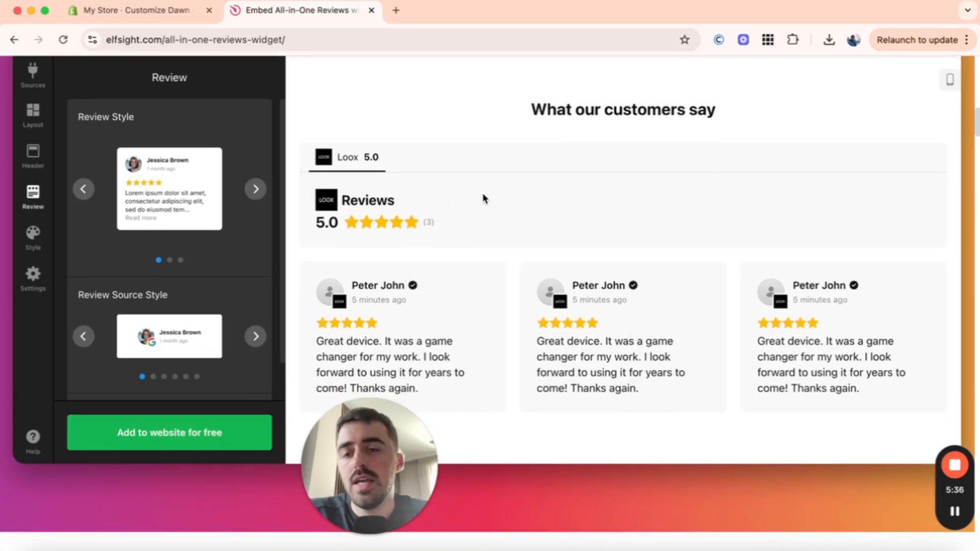
# Step: Add the widget to the website for free, opening it in the Elfsight dashboard
pyautogui.click(194, 434)
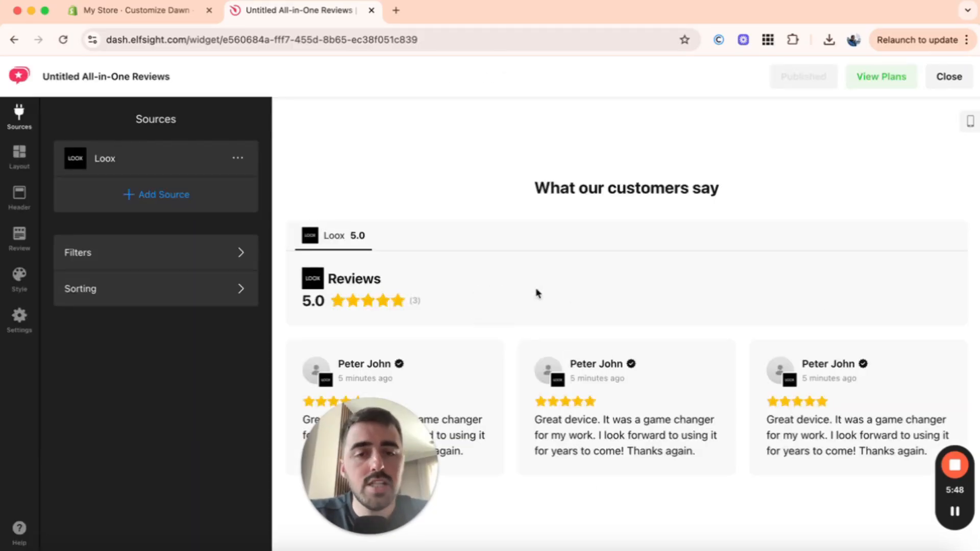
pyautogui.moveTo(375, 445); pyautogui.dragTo(62, 496)
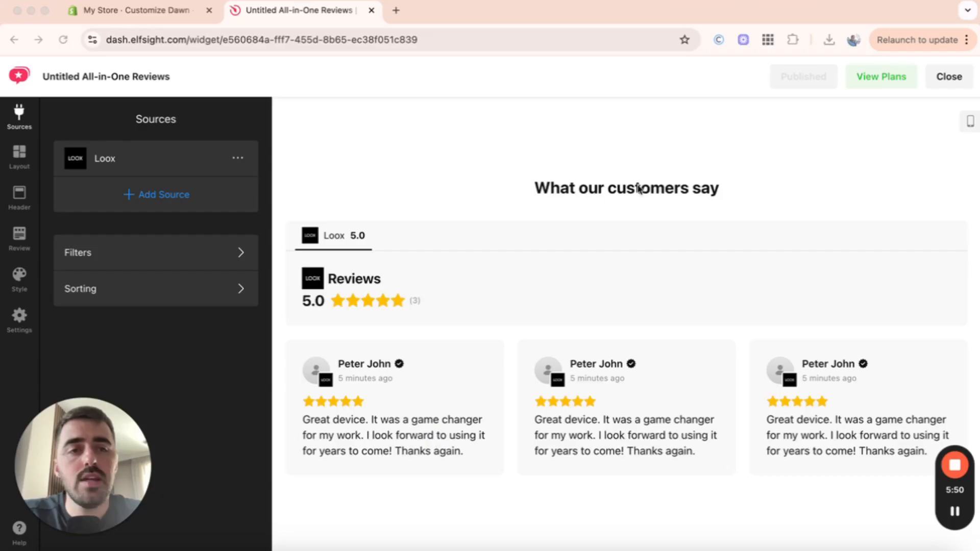
pyautogui.click(799, 151)
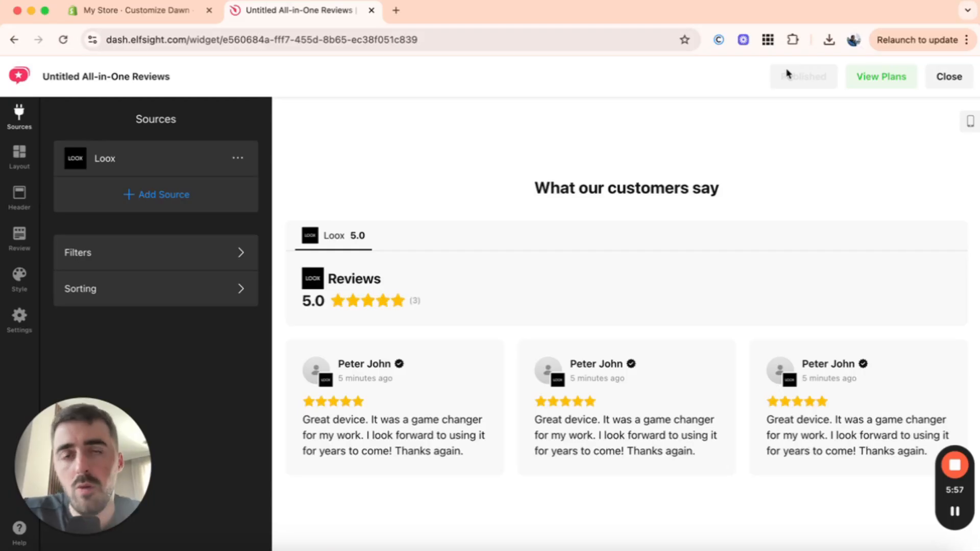
# Step: Open the pricing plans and compare the All-in-One Reviews plan tiers
pyautogui.click(860, 83)
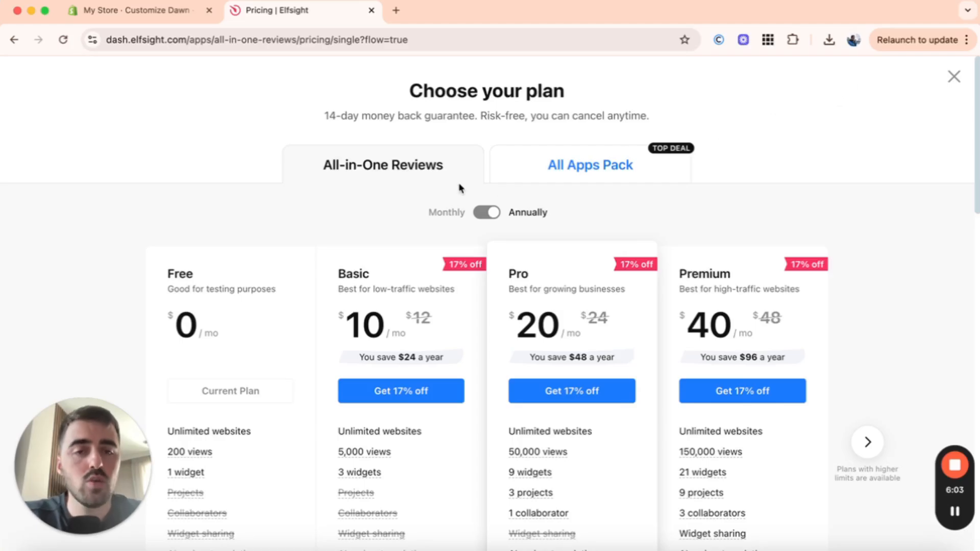
pyautogui.scroll(-3, 459, 188)
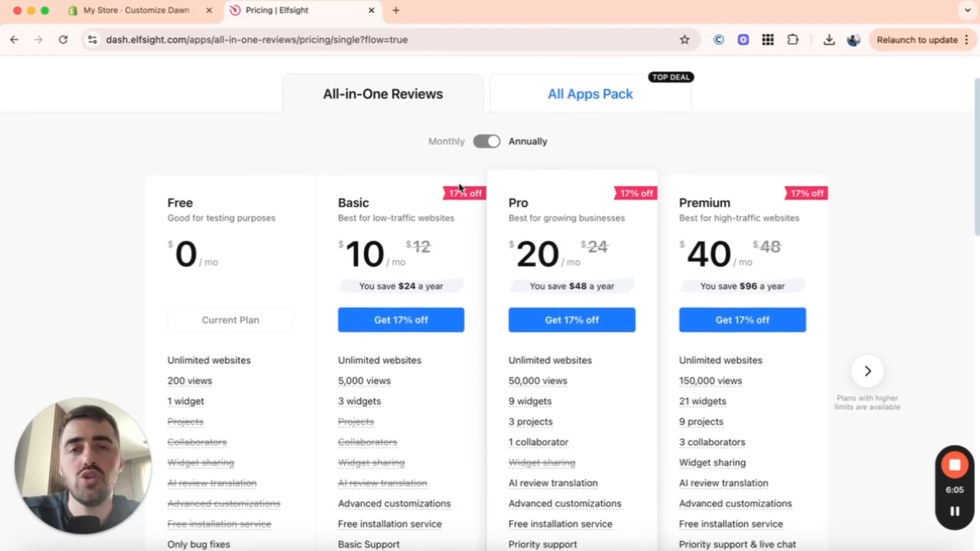
pyautogui.scroll(-1, 461, 188)
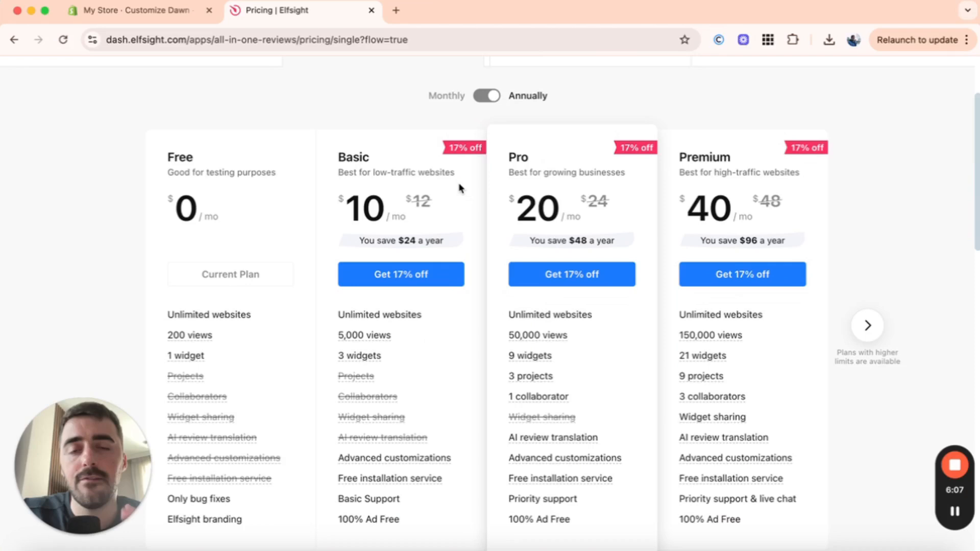
pyautogui.scroll(-1, 454, 197)
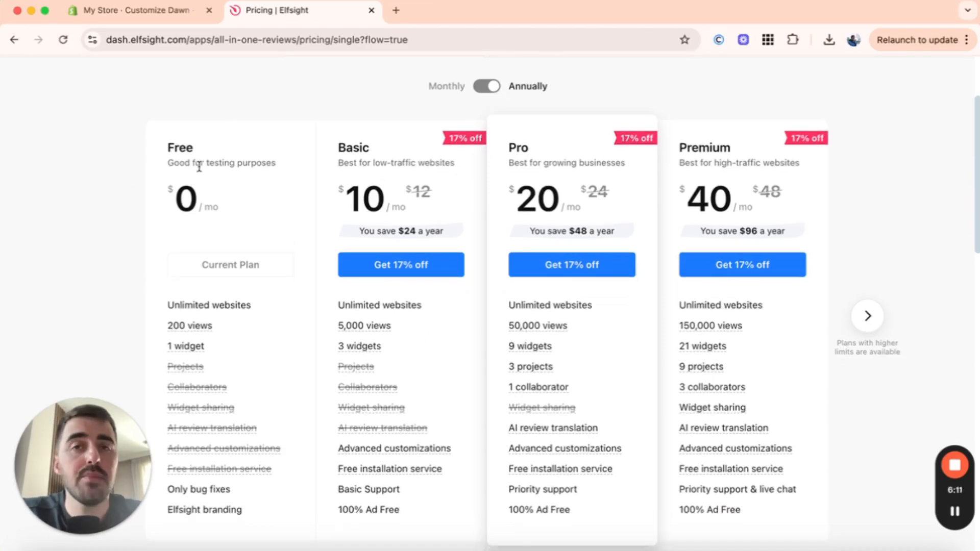
pyautogui.scroll(-2, 199, 167)
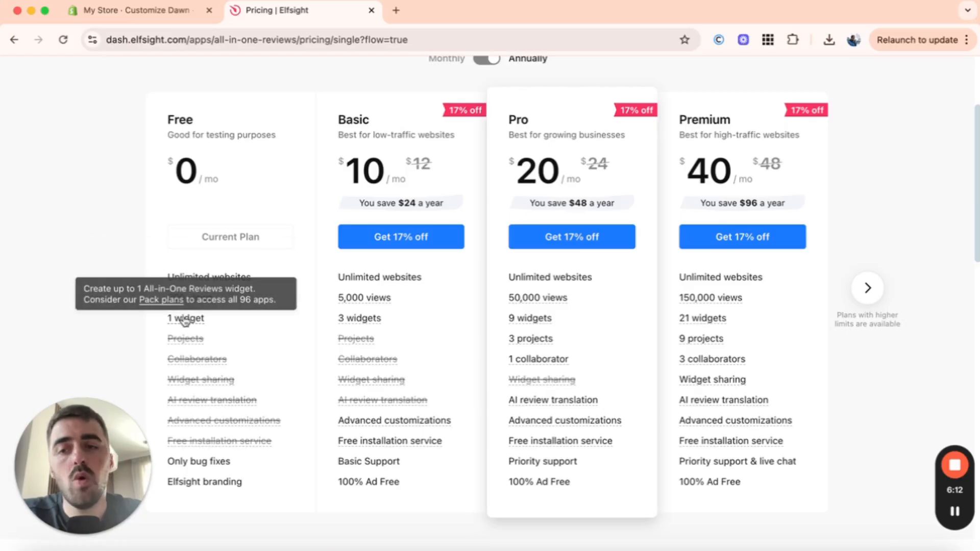
# Step: Compare the plan features, view the Enterprise plan tiers, and toggle between monthly and annual billing
pyautogui.moveTo(173, 301)
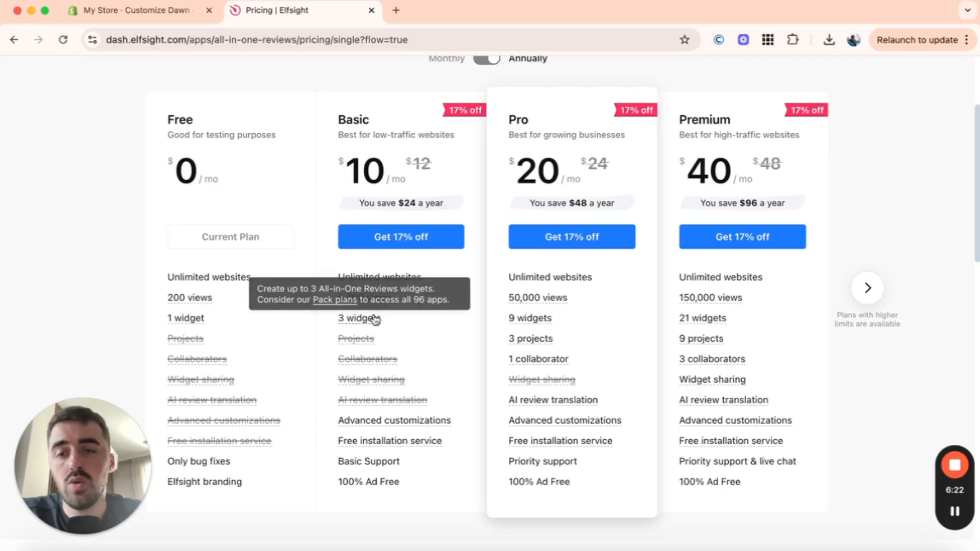
pyautogui.moveTo(364, 298)
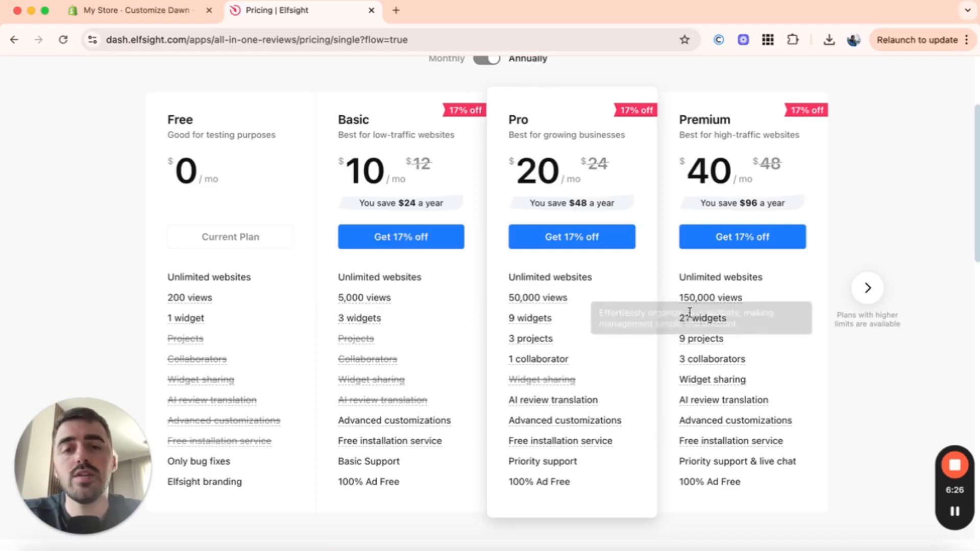
pyautogui.scroll(1, 510, 419)
pyautogui.moveTo(549, 417)
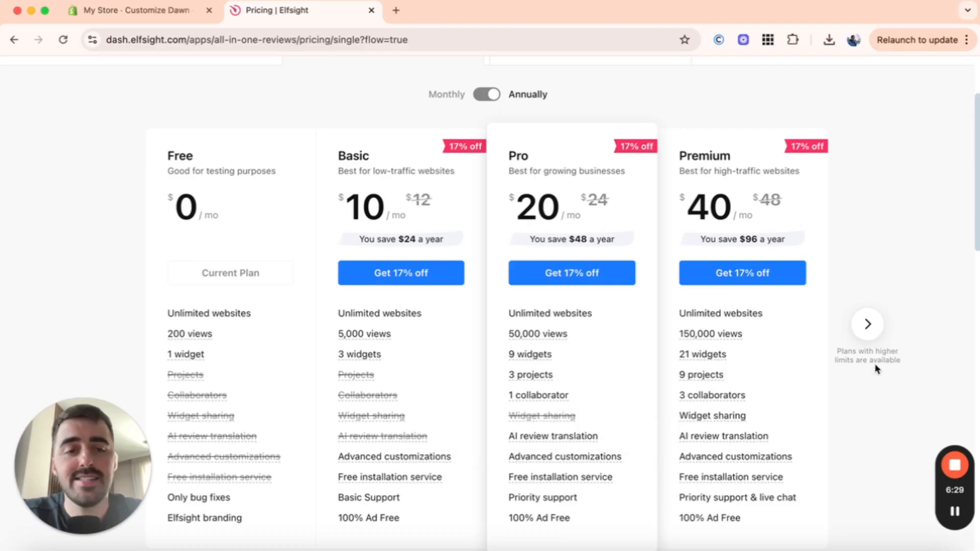
pyautogui.click(870, 312)
pyautogui.scroll(2, 873, 325)
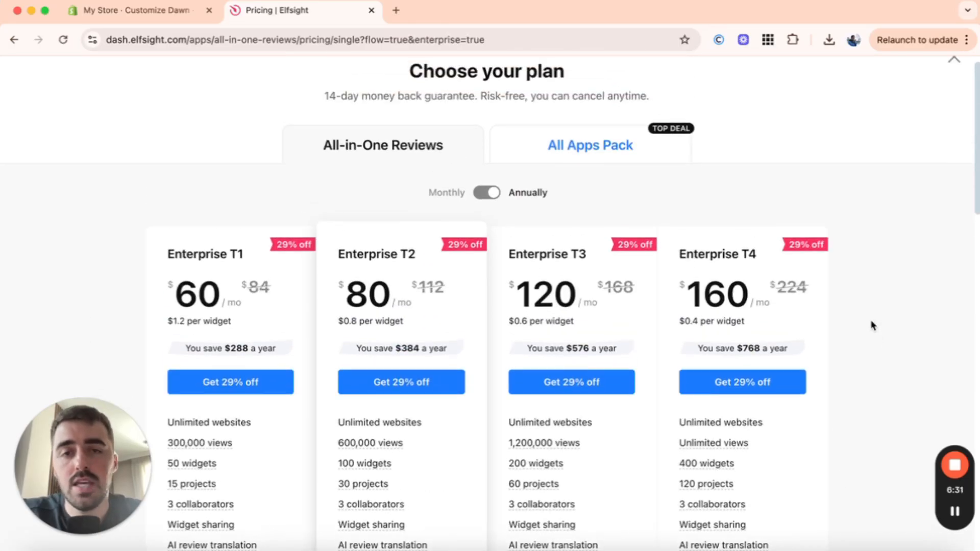
pyautogui.click(597, 155)
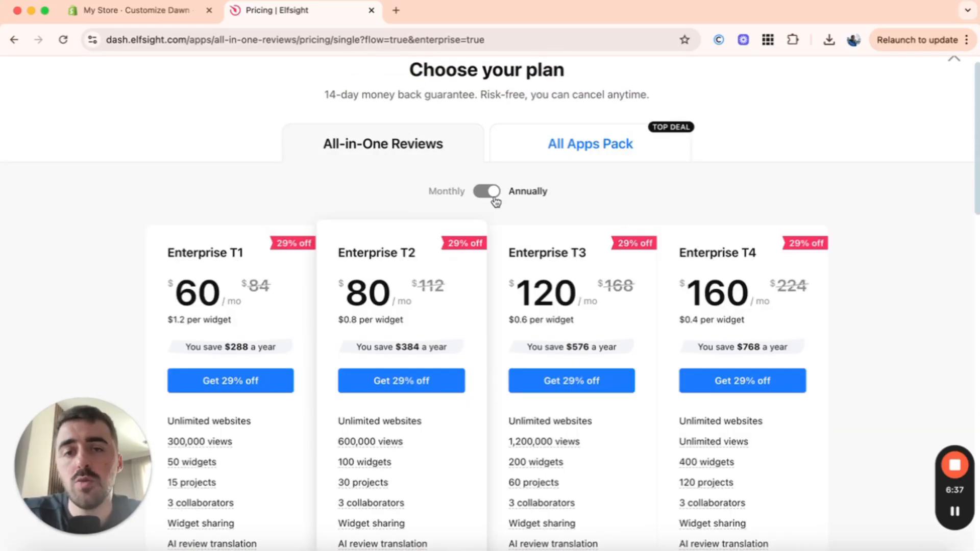
pyautogui.click(488, 192)
pyautogui.click(487, 192)
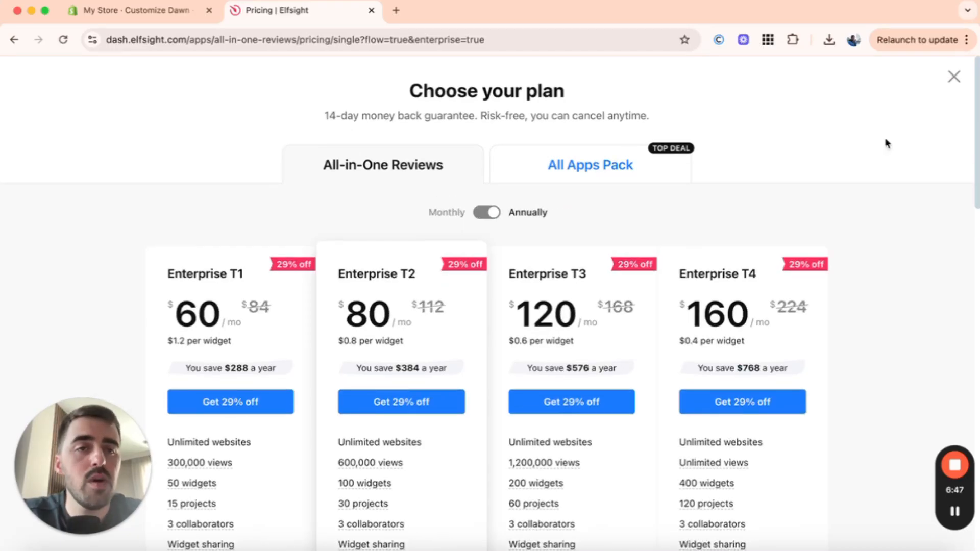
# Step: Close the pricing page and copy the widget's embed code from the All-in-One Reviews dashboard
pyautogui.click(951, 78)
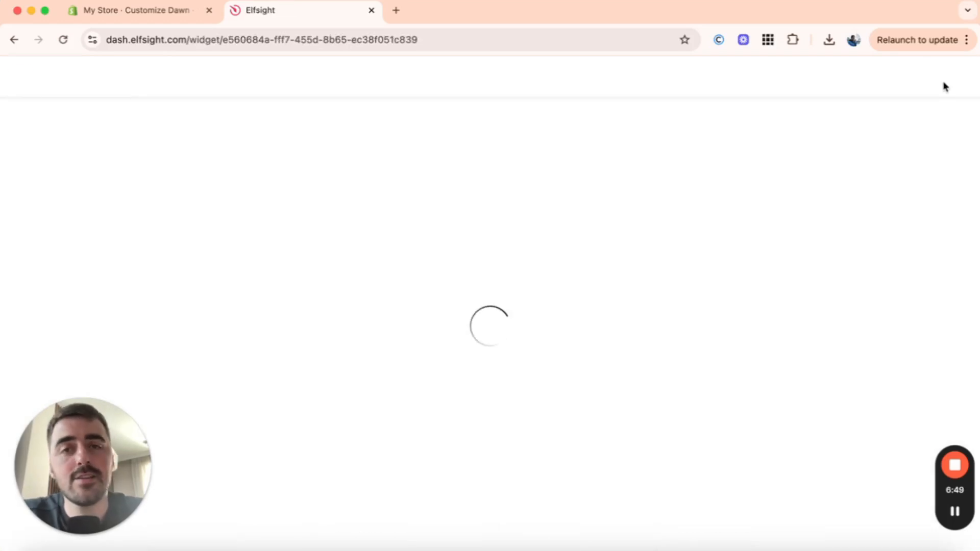
pyautogui.click(946, 80)
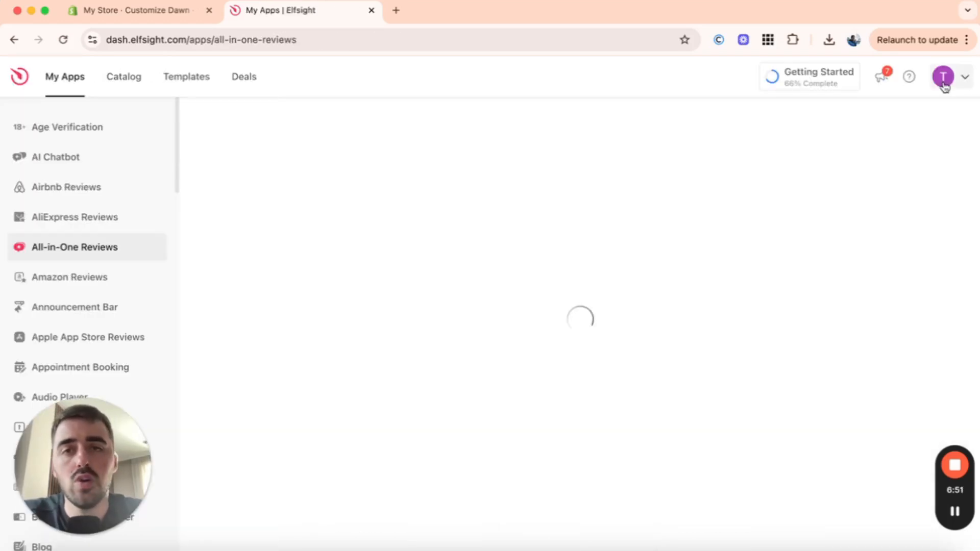
pyautogui.click(867, 293)
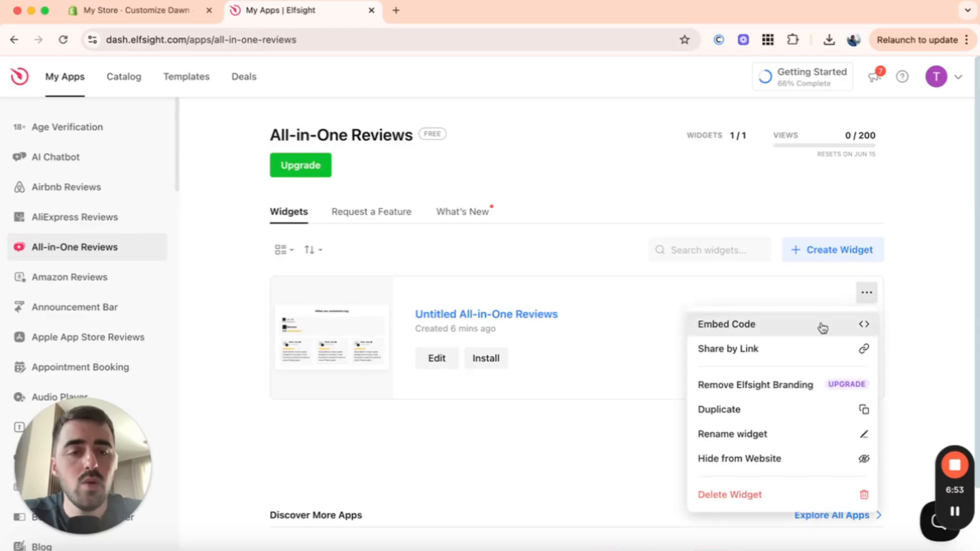
pyautogui.click(822, 329)
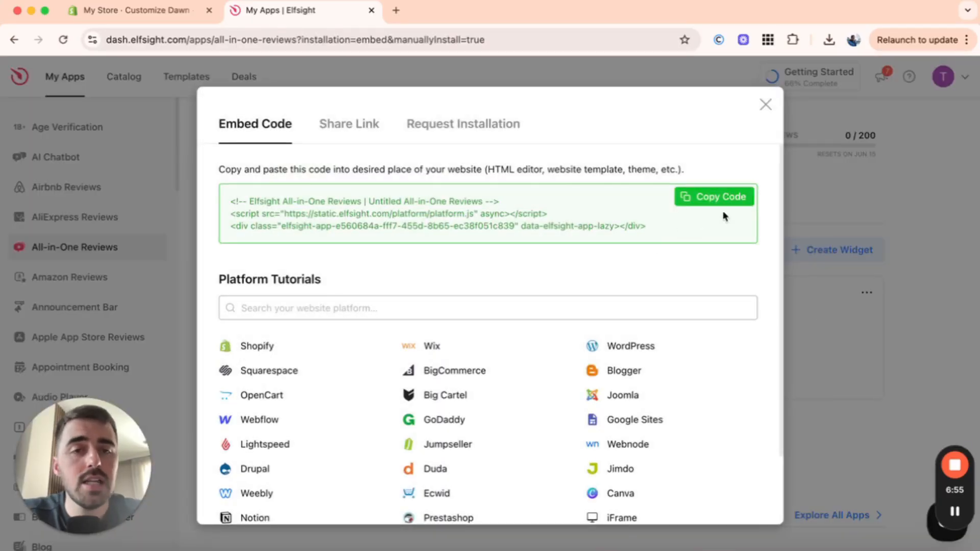
pyautogui.click(733, 198)
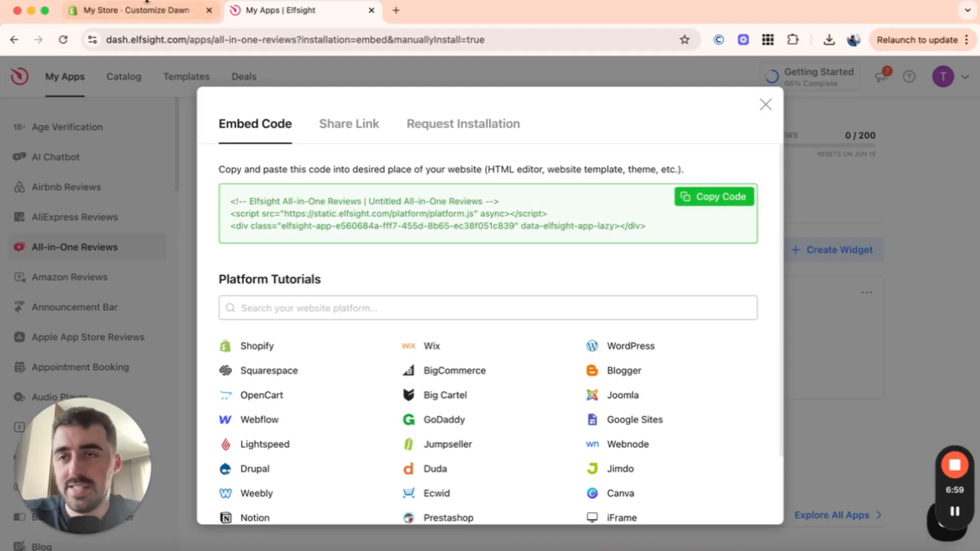
# Step: Switch to the Shopify theme editor and add a Custom Liquid section to the home page template
pyautogui.click(139, 16)
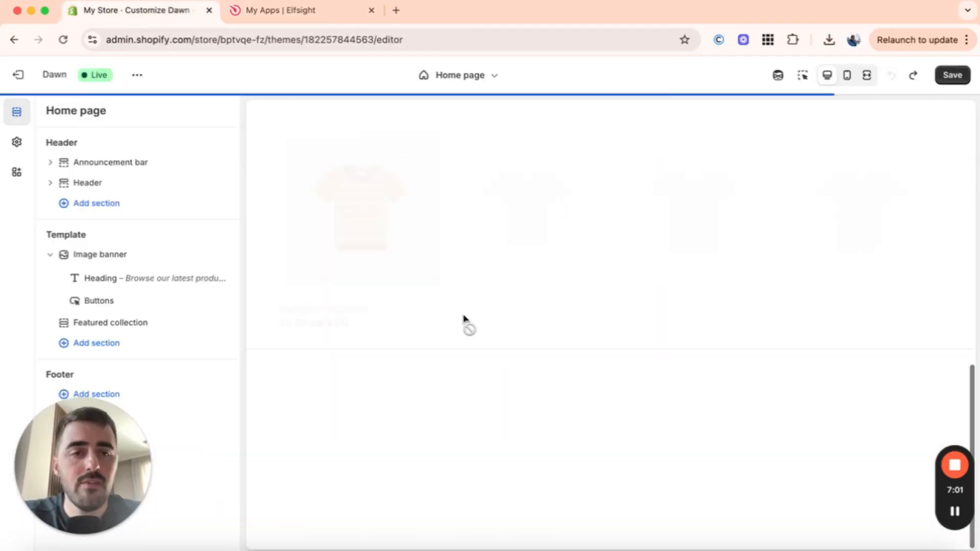
pyautogui.scroll(5, 464, 317)
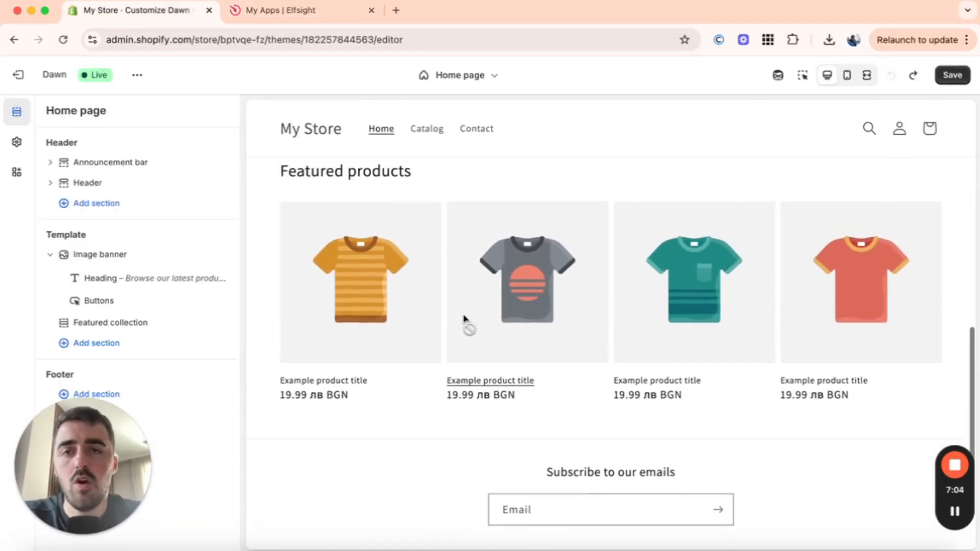
pyautogui.scroll(2, 464, 323)
pyautogui.scroll(-10, 464, 320)
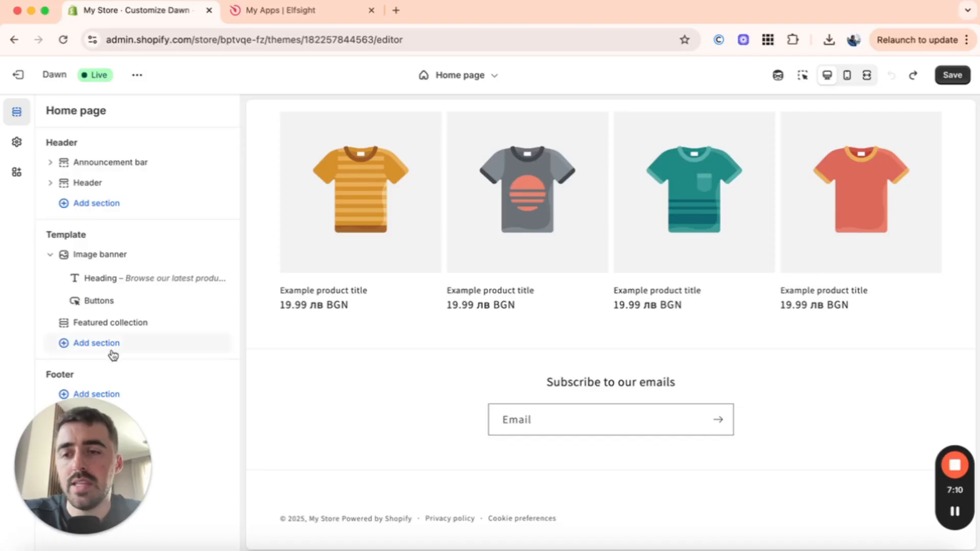
pyautogui.click(75, 350)
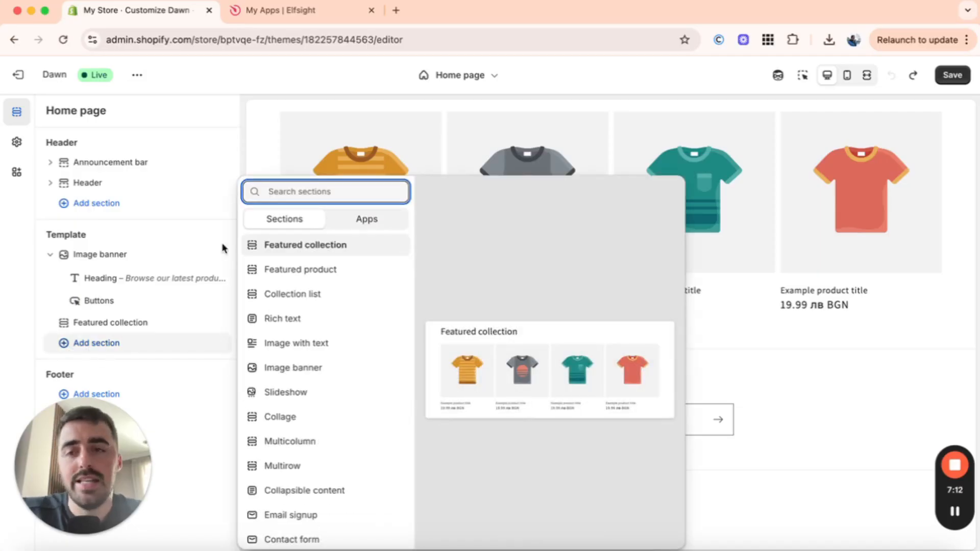
pyautogui.write('custom')
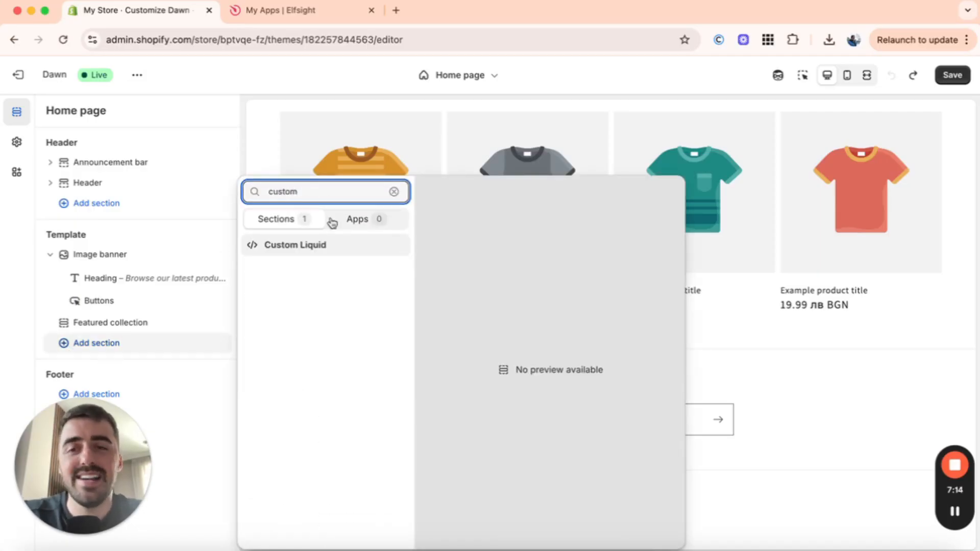
pyautogui.click(282, 250)
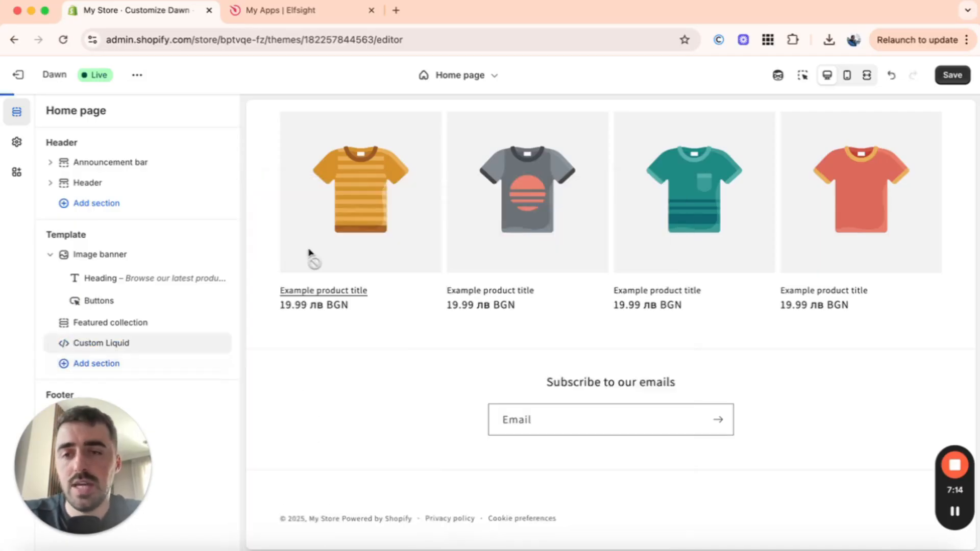
# Step: Paste the Elfsight embed code into the Custom Liquid section's Liquid code field
pyautogui.click(110, 347)
pyautogui.click(150, 166)
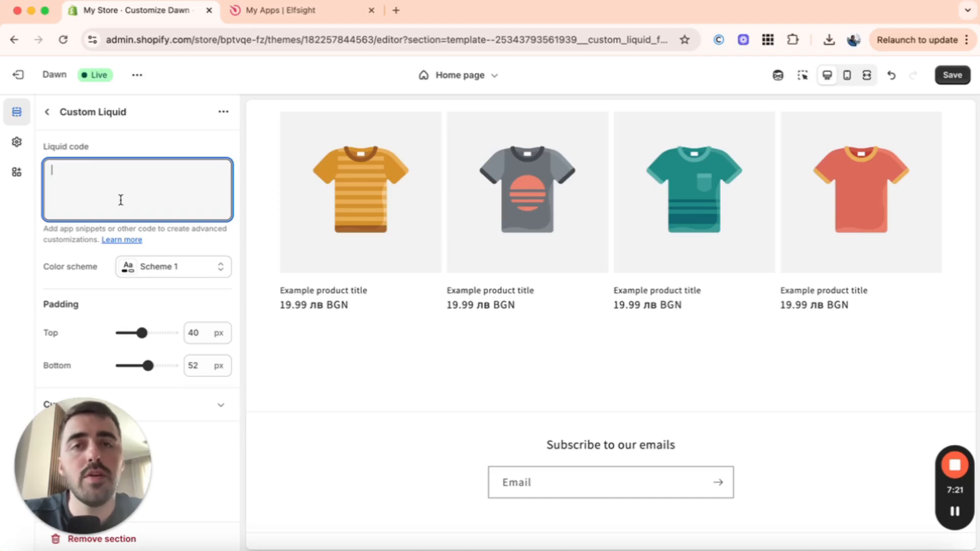
pyautogui.write('<script src="https://static.elfsight.com/platform/platform.js" async> </script> <div class="elfsight-app-e560684a-fff7-455d-8b65-ec38f051c839" data-elfsight-app-lazy></div>')
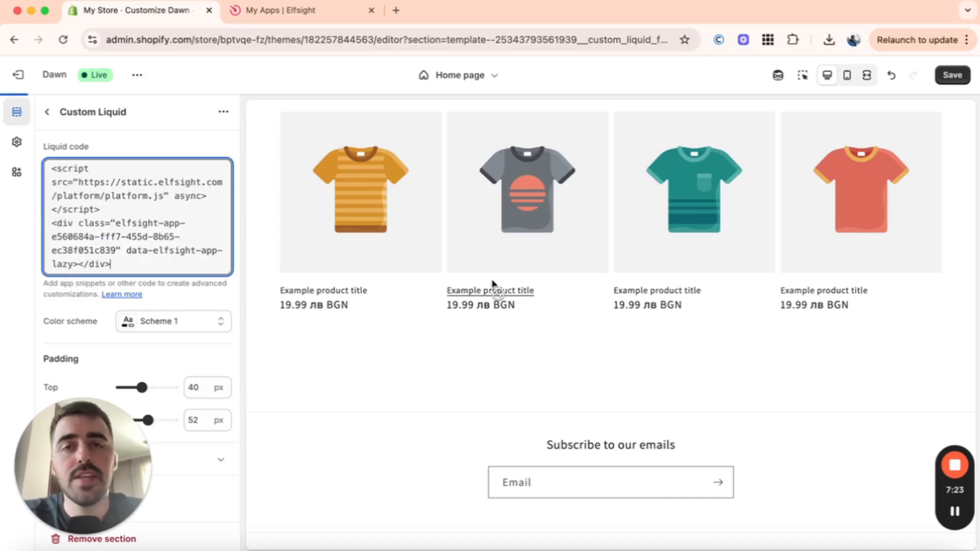